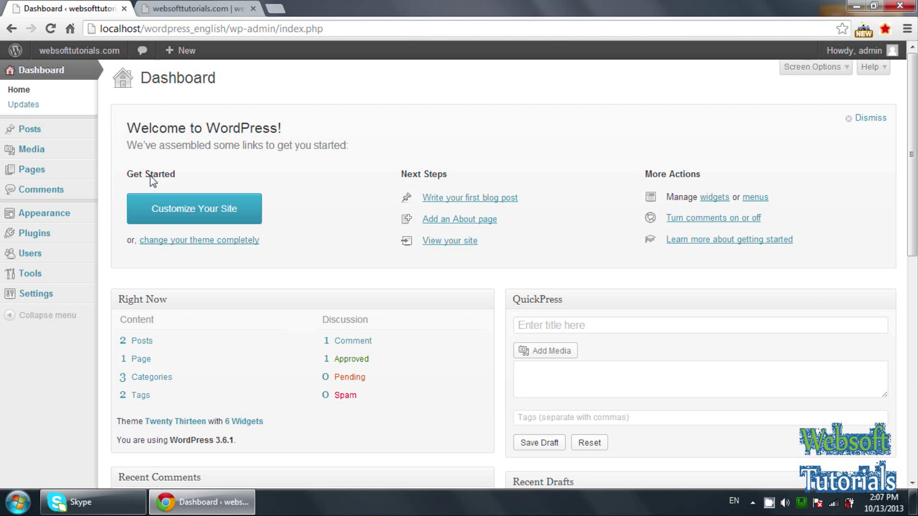
Open the All Pages list from the admin sidebar.
{"action": "left_click", "coordinate": [46, 178]}
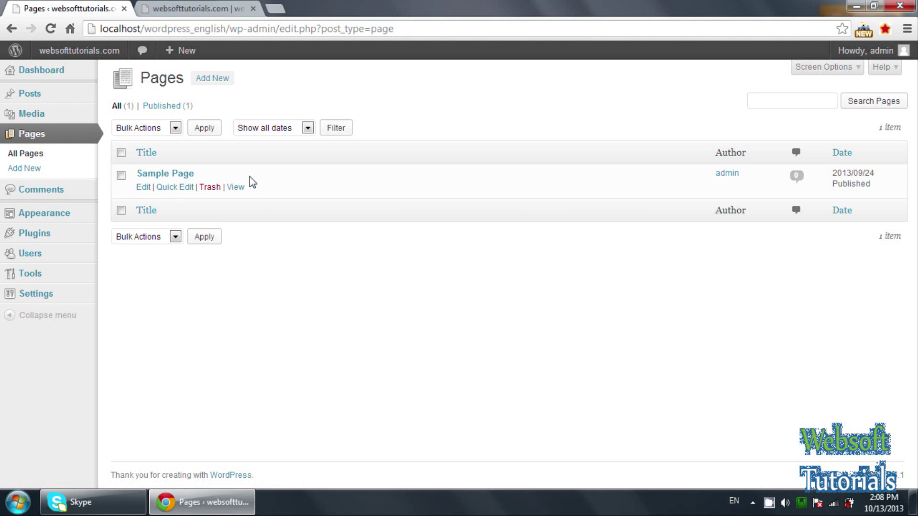
Start a new page and give it a first title of 'Home'.
{"action": "left_click", "coordinate": [213, 79]}
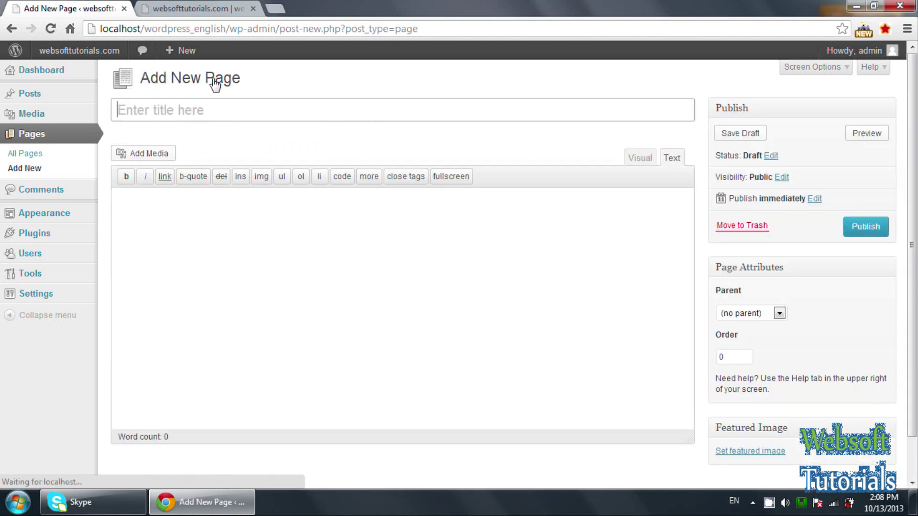
{"action": "left_click", "coordinate": [153, 116]}
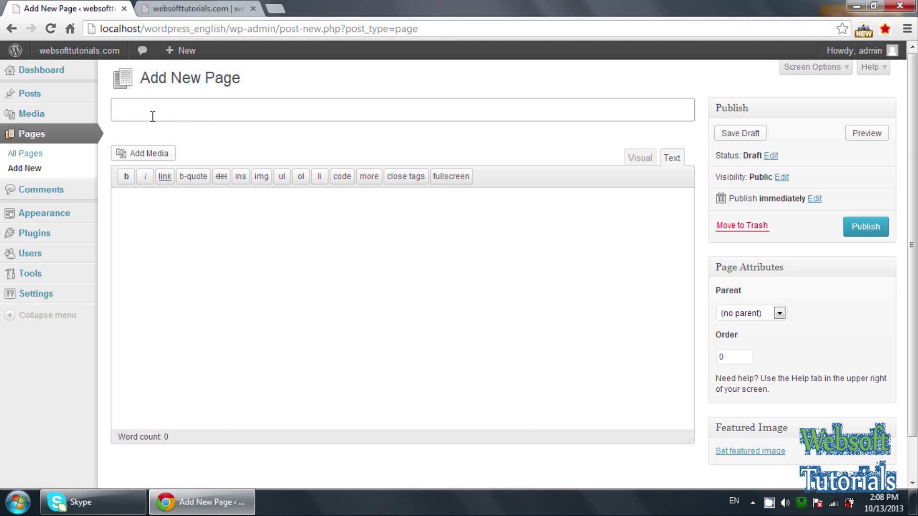
{"action": "left_click", "coordinate": [186, 267]}
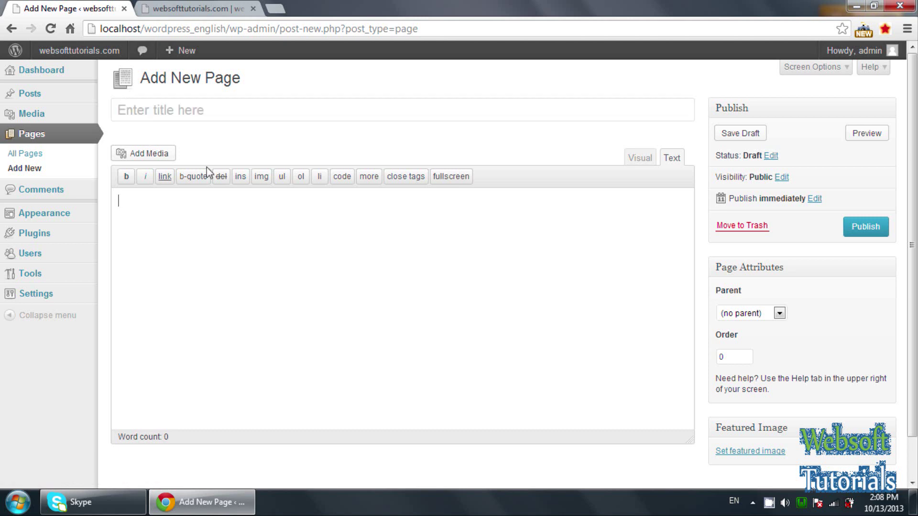
{"action": "left_click", "coordinate": [225, 118]}
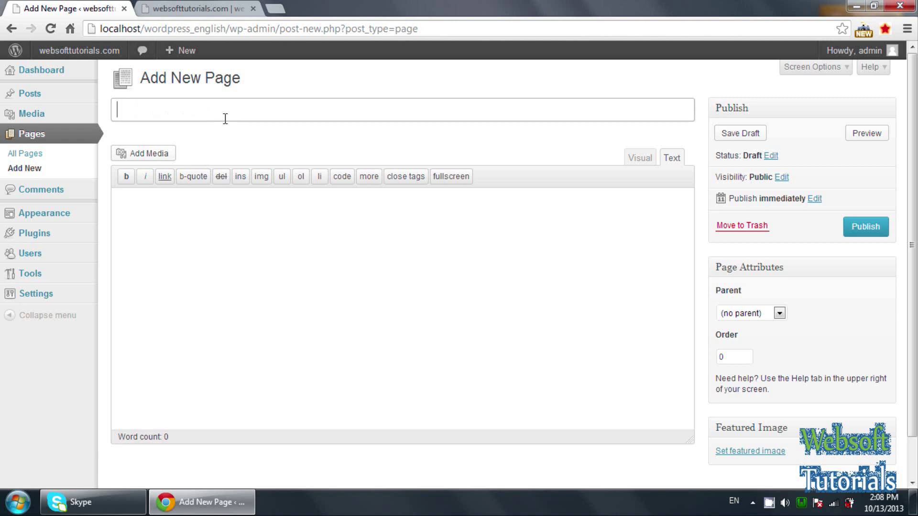
{"action": "type", "text": "Hm"}
{"action": "key", "text": "BackSpace"}
{"action": "type", "text": "ome"}
Replace the page title 'Home' with 'About us'.
{"action": "left_click", "coordinate": [210, 210]}
{"action": "left_click", "coordinate": [154, 111]}
{"action": "key", "text": "ctrl+a"}
{"action": "type", "text": "About us"}
{"action": "left_click", "coordinate": [150, 209]}
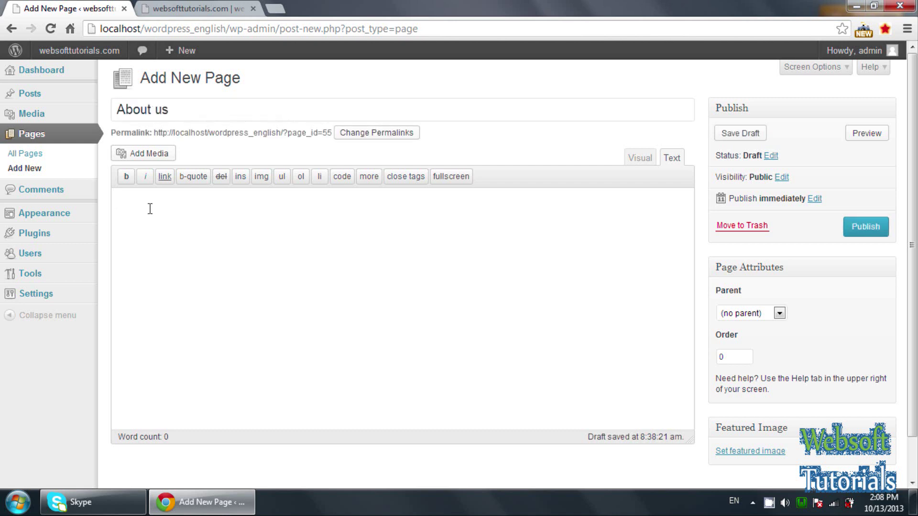
In the Visual editor, write the body 'This is the content of about us page.'.
{"action": "left_click", "coordinate": [640, 159]}
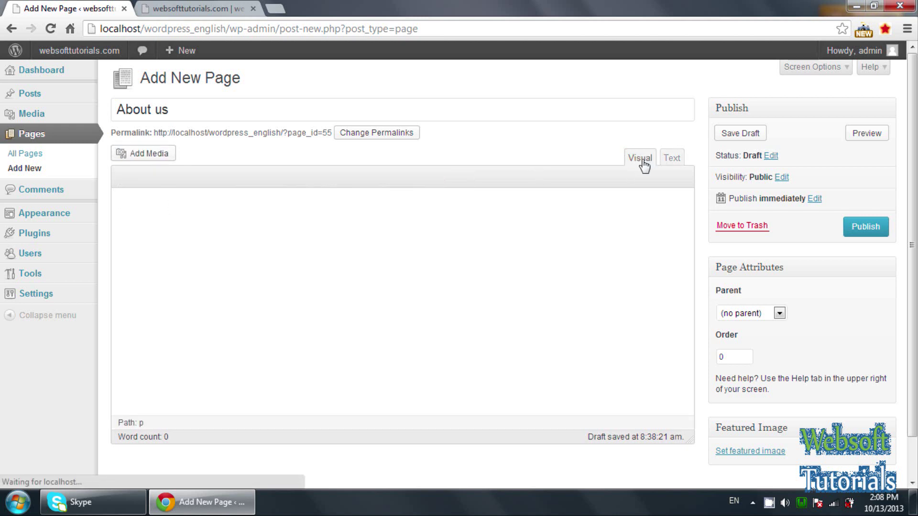
{"action": "type", "text": "Thi"}
{"action": "key", "text": "BackSpace"}
{"action": "type", "text": "is is the content of "}
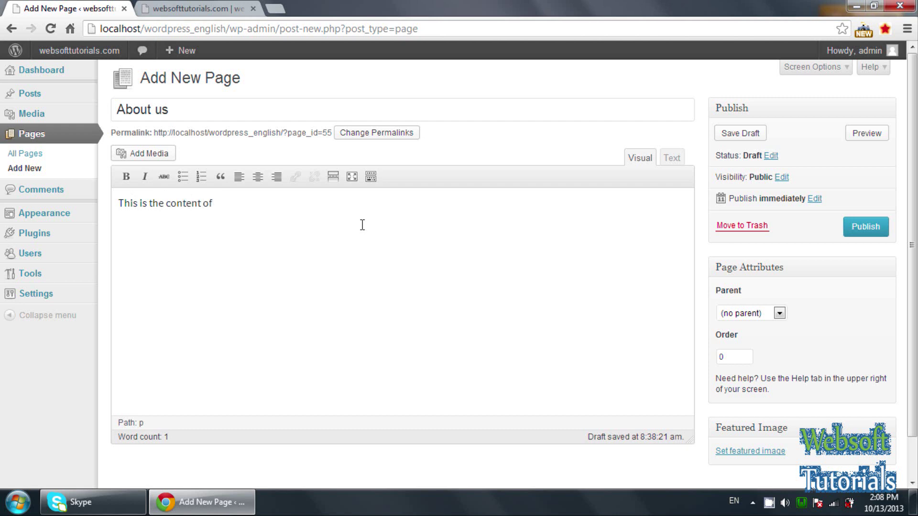
{"action": "type", "text": "about us page."}
Leave Parent as (no parent) and publish the About us page.
{"action": "left_click", "coordinate": [672, 158]}
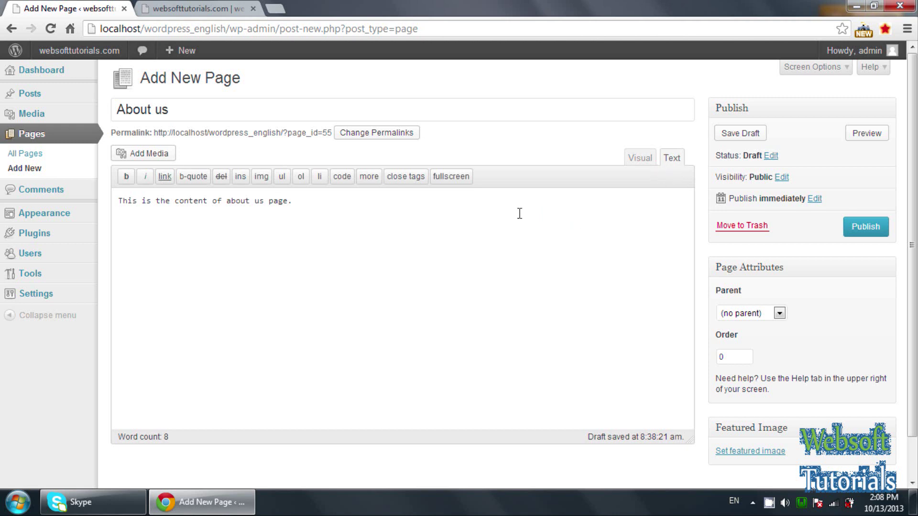
{"action": "left_click", "coordinate": [129, 210]}
{"action": "left_click", "coordinate": [764, 316]}
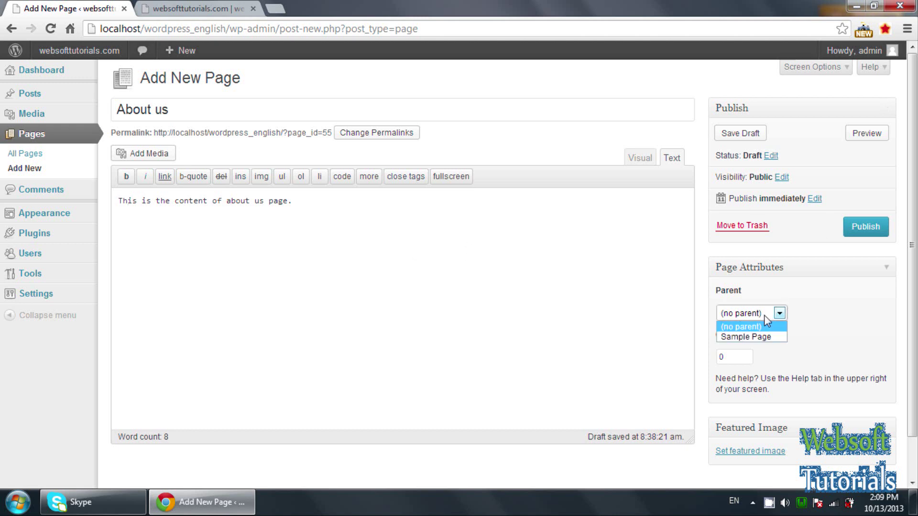
{"action": "left_click", "coordinate": [764, 316]}
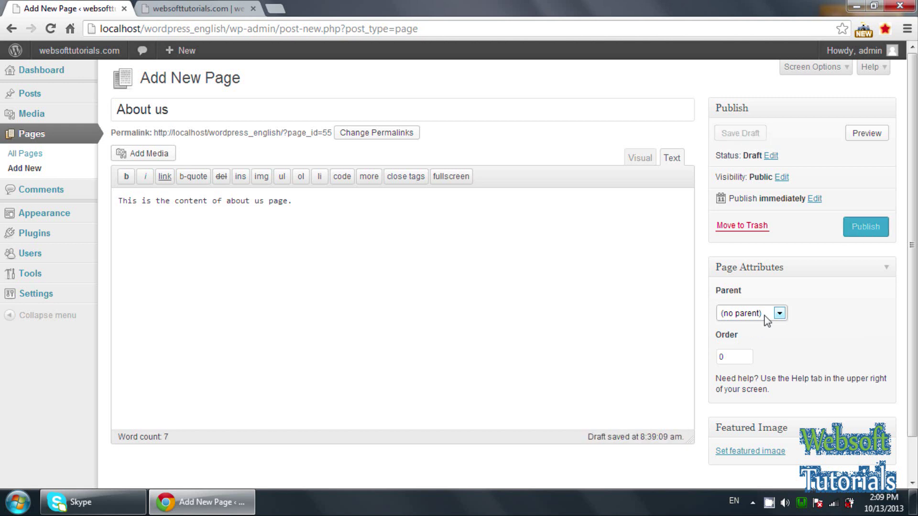
{"action": "left_click", "coordinate": [692, 311]}
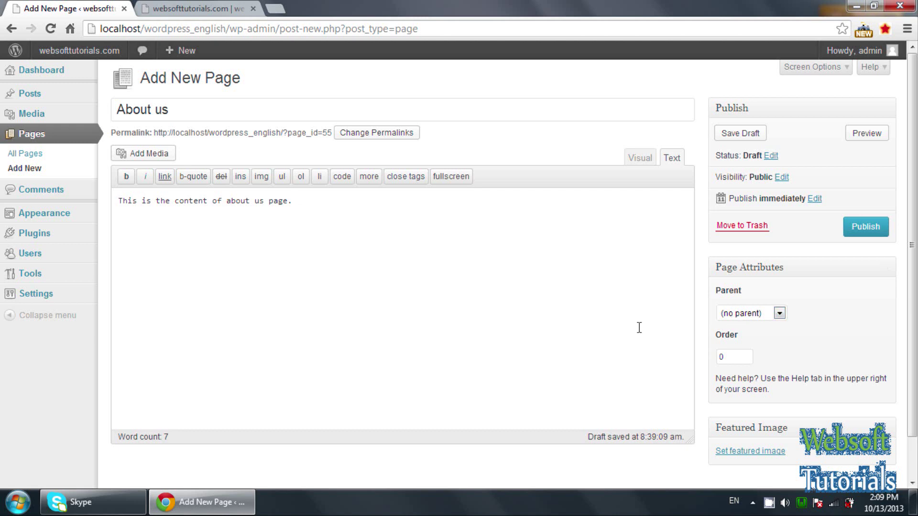
{"action": "left_click", "coordinate": [860, 228]}
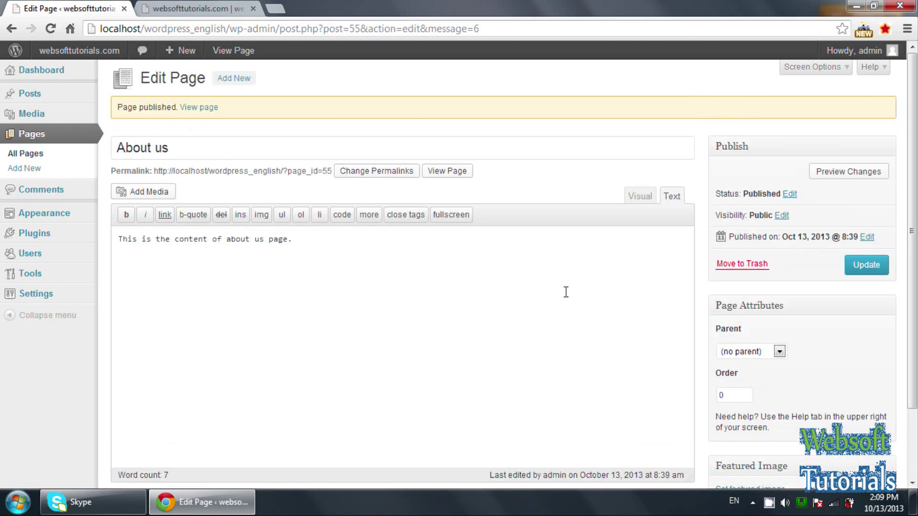
Open the published About us page in a new browser tab.
{"action": "right_click", "coordinate": [458, 172]}
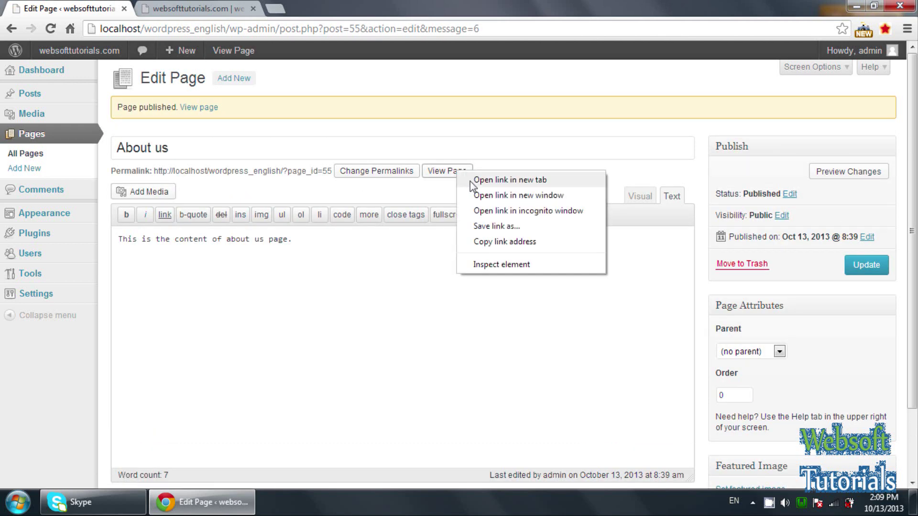
{"action": "left_click", "coordinate": [510, 179]}
{"action": "left_click", "coordinate": [293, 6]}
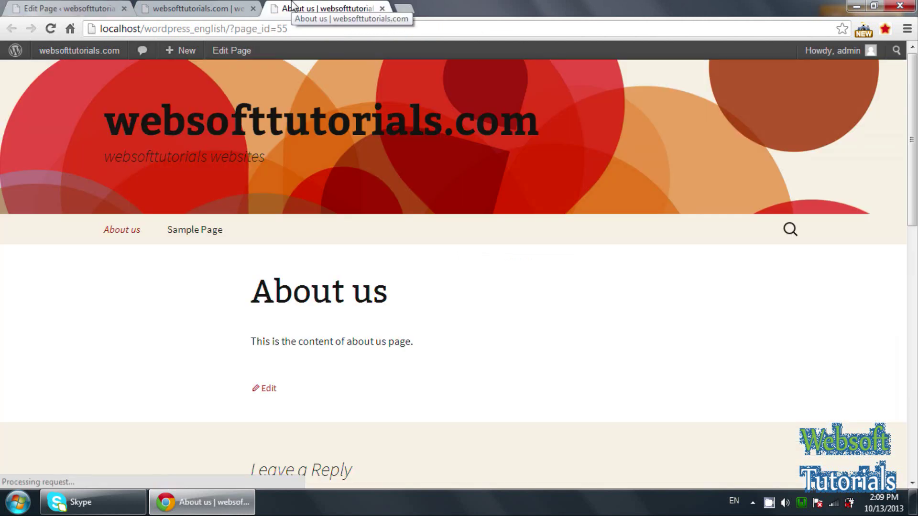
{"action": "scroll", "coordinate": [160, 319], "scroll_direction": "down", "scroll_amount": 5}
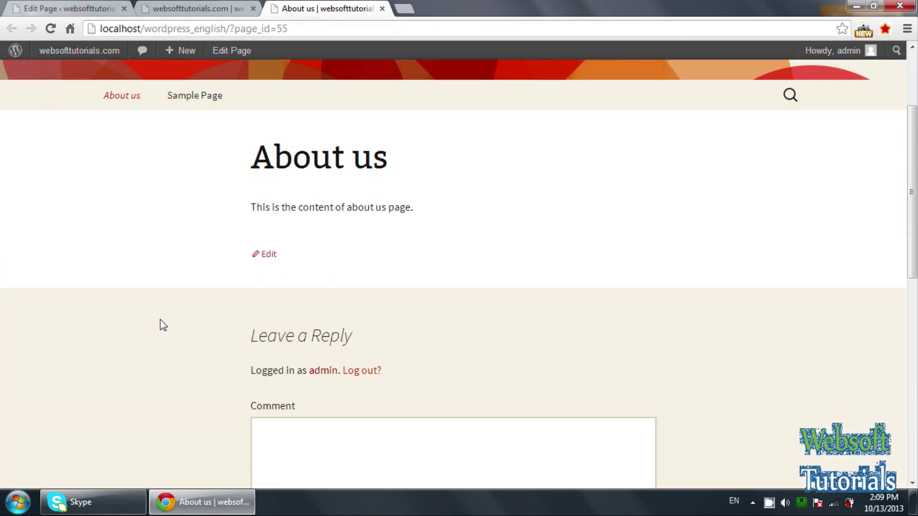
Check the live page's comment box, then go back to the Edit Page tab.
{"action": "left_click", "coordinate": [196, 8]}
{"action": "left_click", "coordinate": [287, 7]}
{"action": "scroll", "coordinate": [204, 289], "scroll_direction": "down", "scroll_amount": 3}
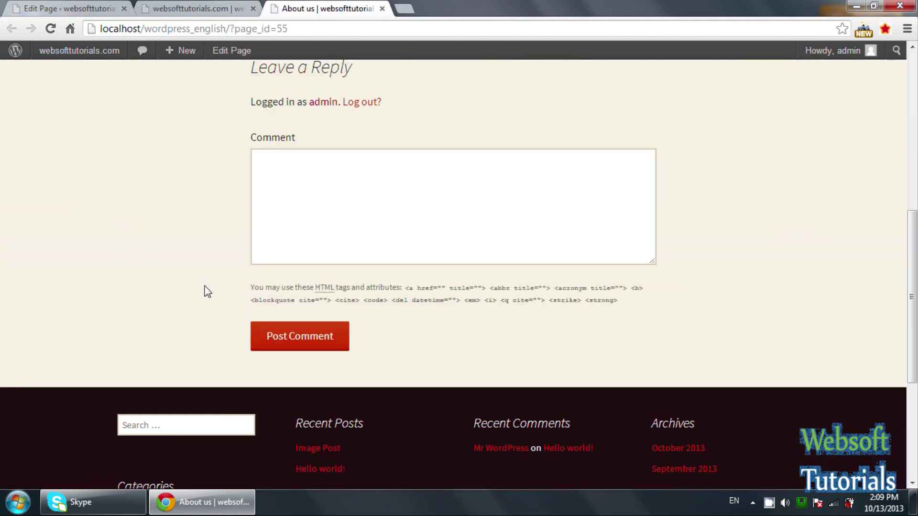
{"action": "left_click", "coordinate": [295, 201]}
{"action": "scroll", "coordinate": [294, 220], "scroll_direction": "up", "scroll_amount": 4}
{"action": "scroll", "coordinate": [311, 323], "scroll_direction": "down", "scroll_amount": 3}
{"action": "left_click", "coordinate": [213, 6]}
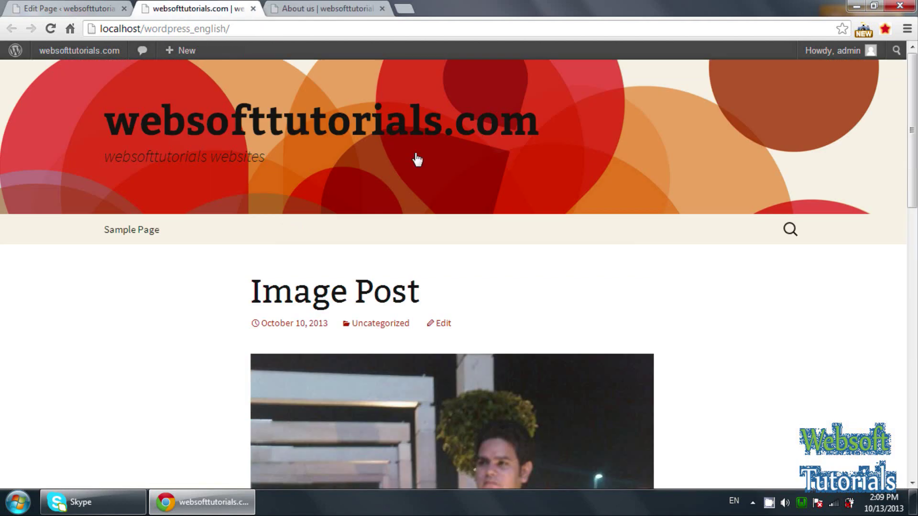
{"action": "key", "text": "ctrl+shift+Tab"}
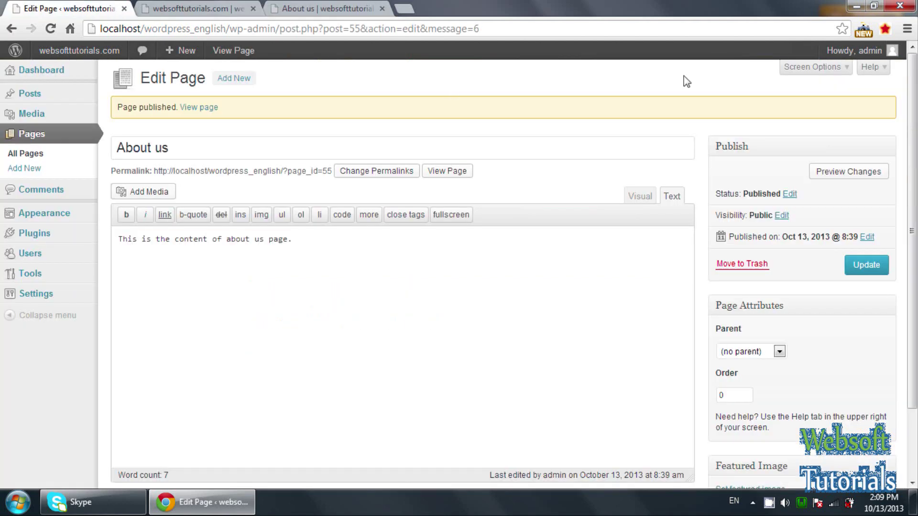
Show the Discussion and Comments panels, untick trackbacks and pingbacks, and update the page.
{"action": "left_click", "coordinate": [804, 69]}
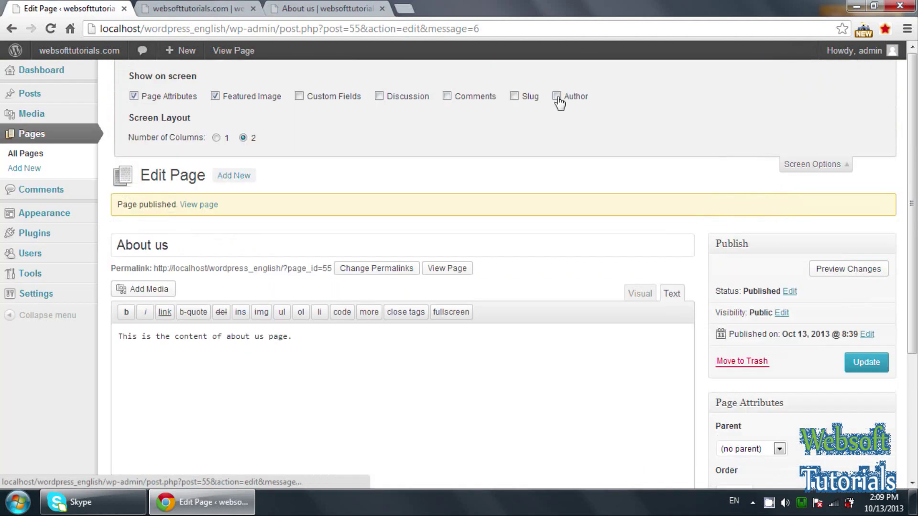
{"action": "left_click", "coordinate": [379, 97]}
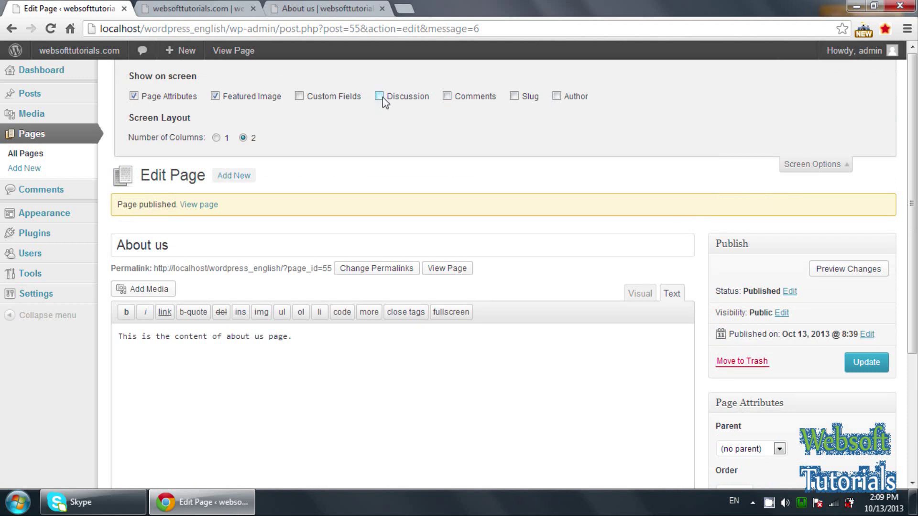
{"action": "left_click", "coordinate": [447, 97]}
{"action": "scroll", "coordinate": [410, 158], "scroll_direction": "down", "scroll_amount": 5}
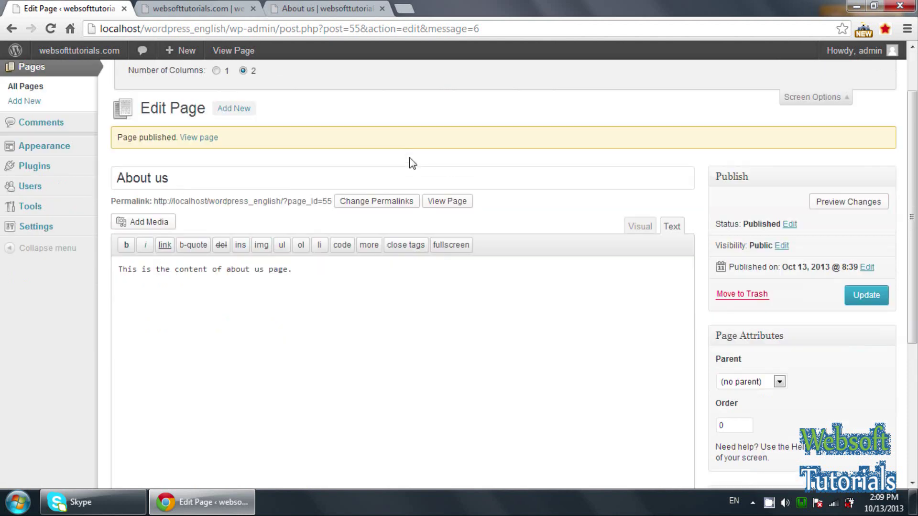
{"action": "scroll", "coordinate": [411, 158], "scroll_direction": "down", "scroll_amount": 1}
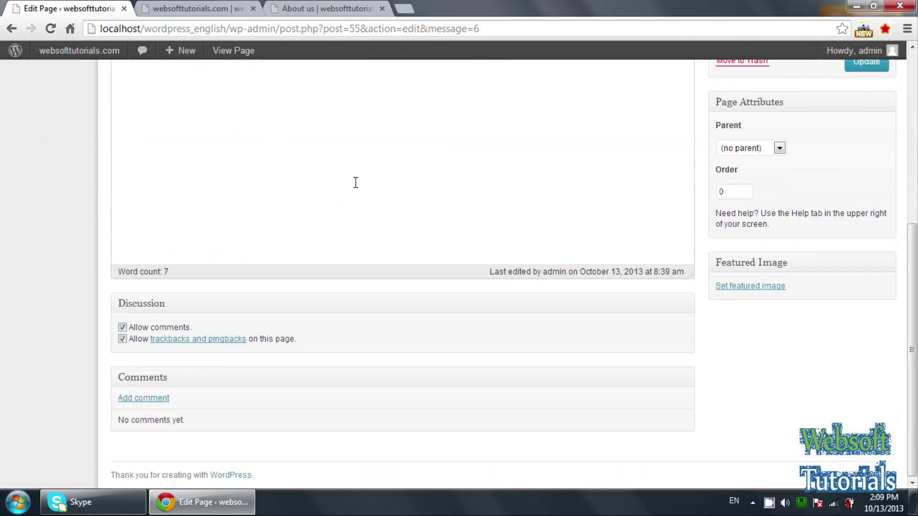
{"action": "left_click", "coordinate": [122, 339]}
{"action": "scroll", "coordinate": [467, 341], "scroll_direction": "up", "scroll_amount": 6}
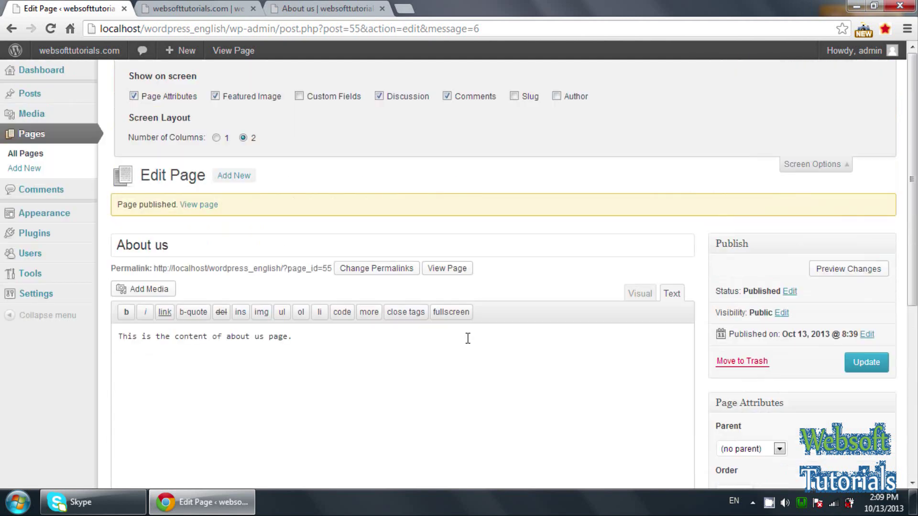
{"action": "left_click", "coordinate": [852, 364]}
Reload the live About us page to verify the changes, then return to its editor.
{"action": "left_click", "coordinate": [228, 12]}
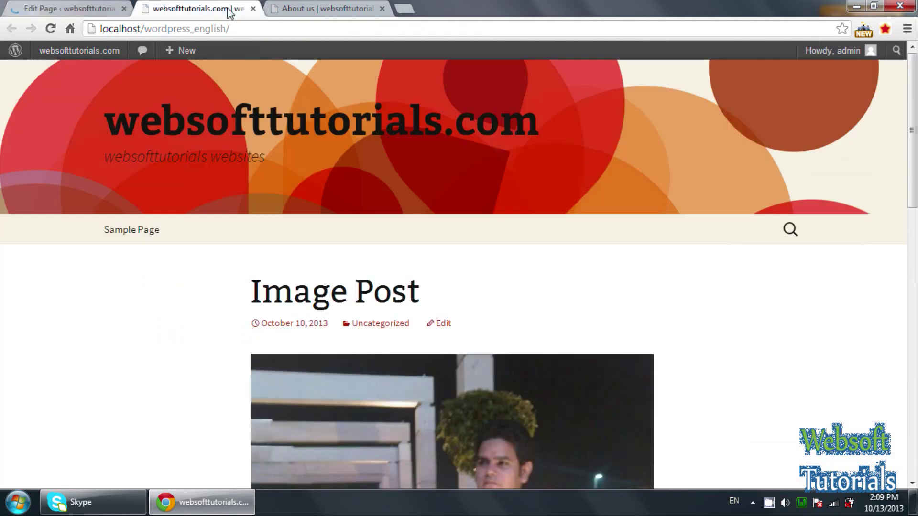
{"action": "left_click", "coordinate": [299, 8]}
{"action": "key", "text": "F5"}
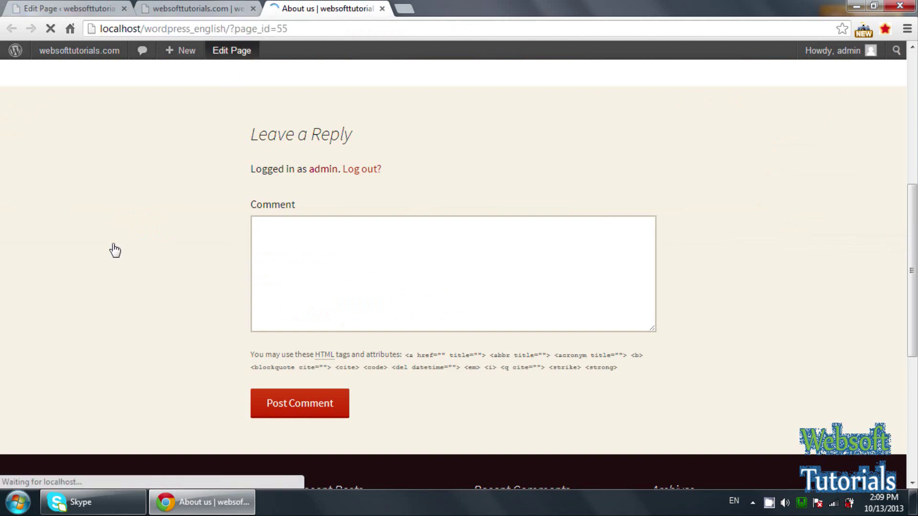
{"action": "scroll", "coordinate": [115, 261], "scroll_direction": "down", "scroll_amount": 5}
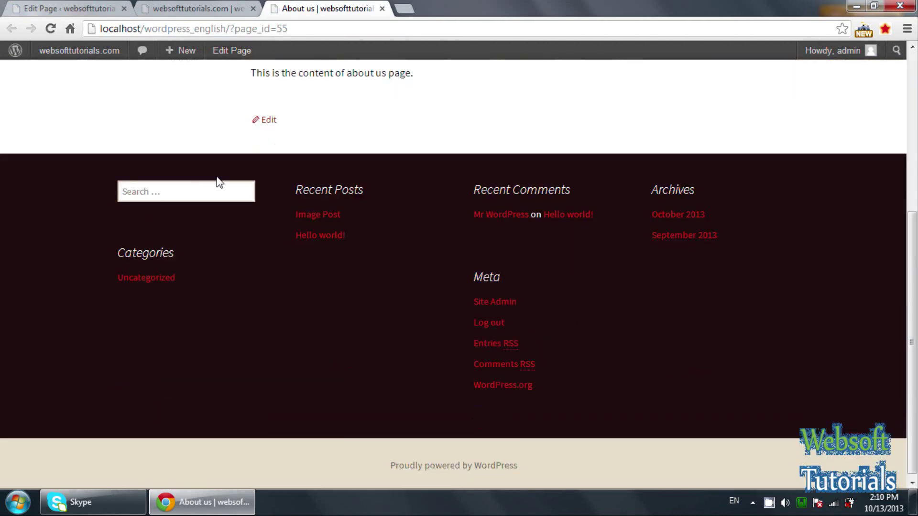
{"action": "scroll", "coordinate": [219, 183], "scroll_direction": "up", "scroll_amount": 6}
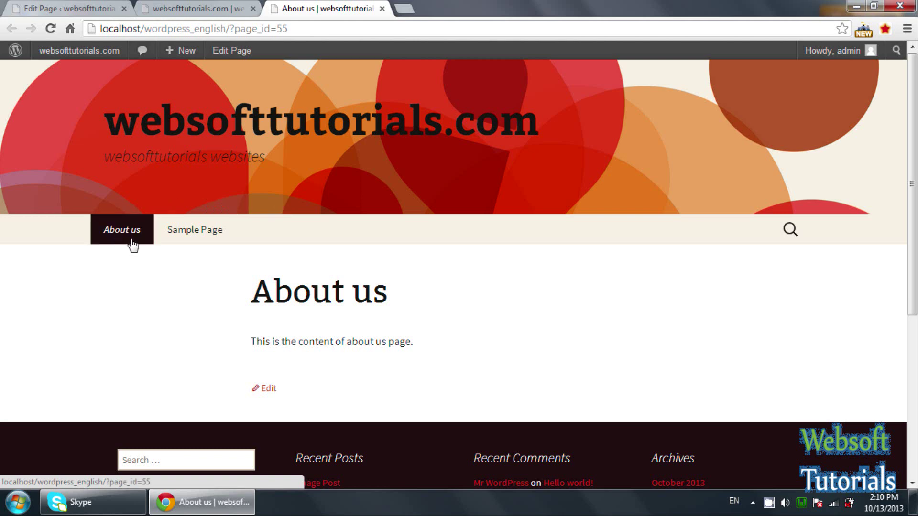
{"action": "left_click", "coordinate": [198, 8]}
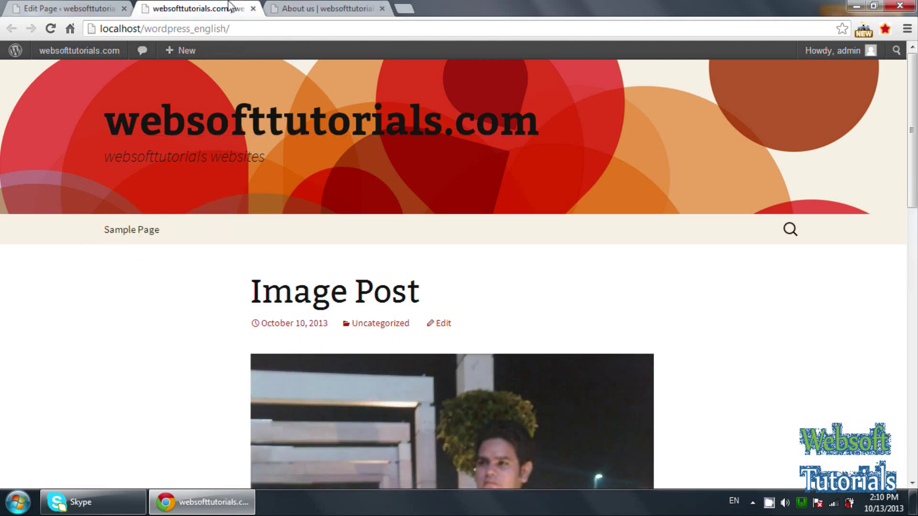
{"action": "left_click", "coordinate": [74, 6]}
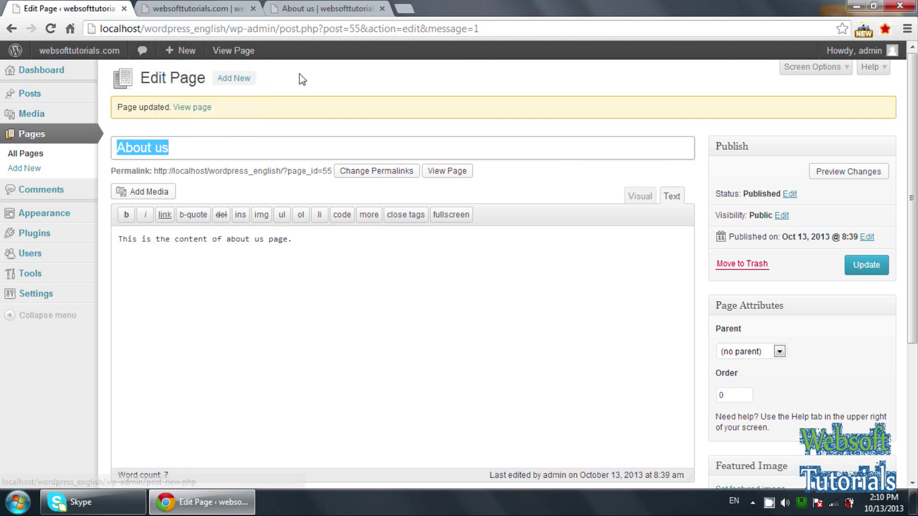
Create a 'History' page whose body begins 'IN this page I will…' about the organisation's history.
{"action": "left_click", "coordinate": [235, 80]}
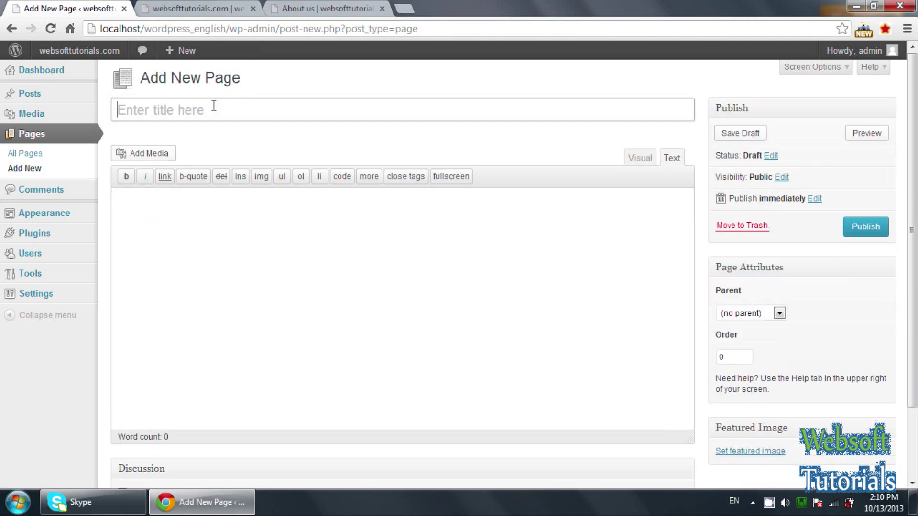
{"action": "type", "text": "Histor"}
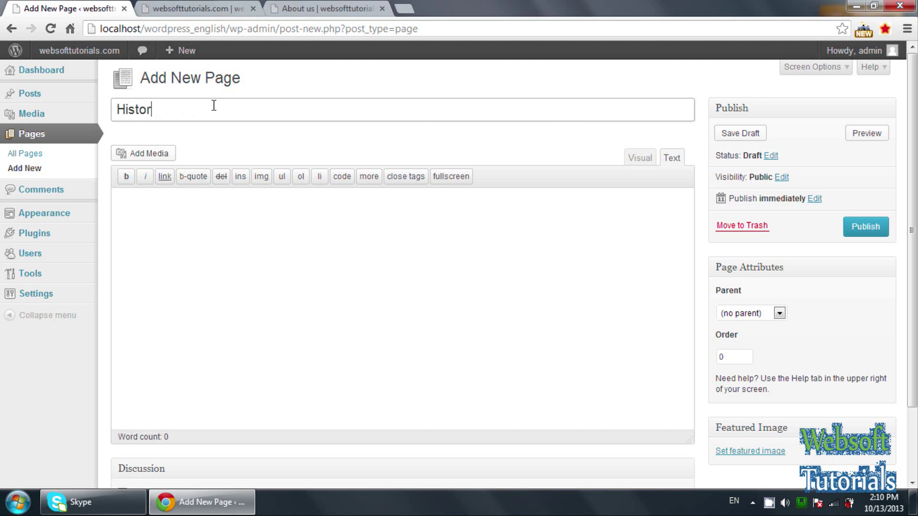
{"action": "type", "text": "y"}
{"action": "left_click", "coordinate": [244, 239]}
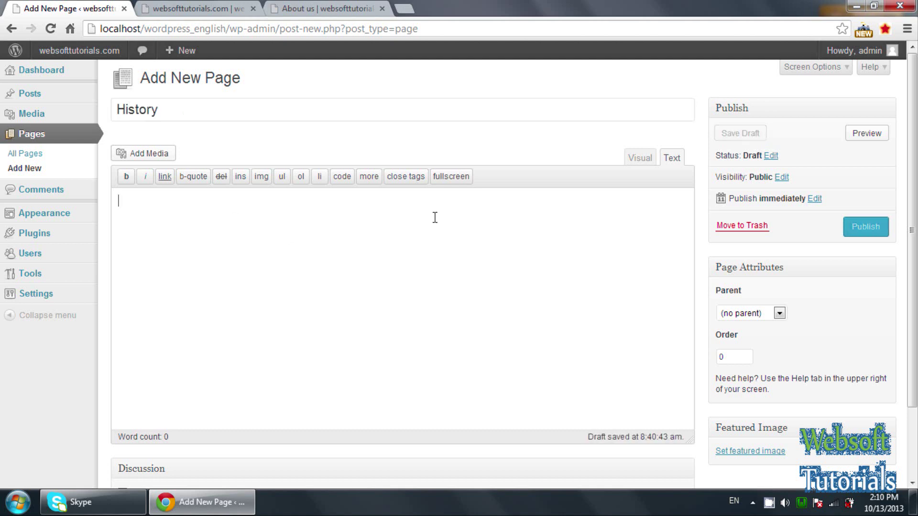
{"action": "left_click", "coordinate": [640, 158]}
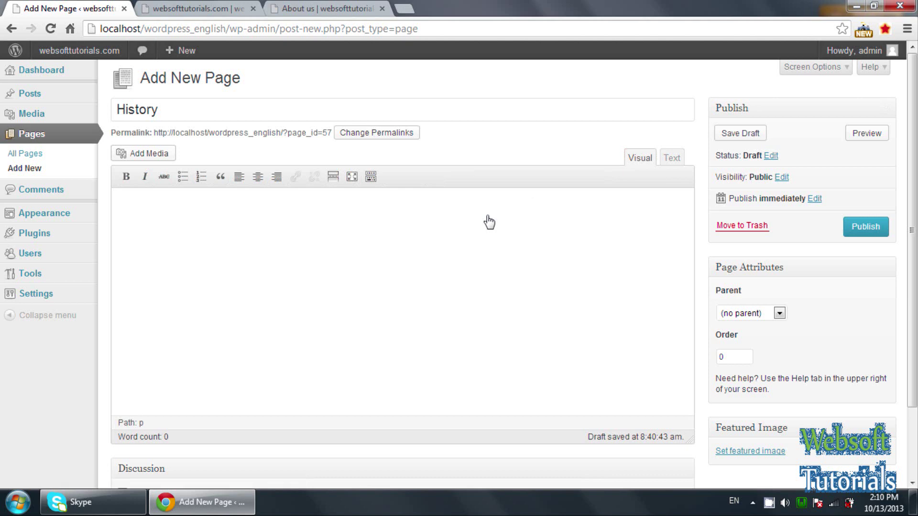
{"action": "type", "text": "IN this page "}
{"action": "type", "text": "I will "}
{"action": "type", "text": "give yo7u"}
{"action": "key", "text": "BackSpace"}
{"action": "key", "text": "BackSpace"}
{"action": "key", "text": "BackSpace"}
{"action": "key", "text": "BackSpace"}
{"action": "key", "text": "BackSpace"}
{"action": "type", "text": "tell"}
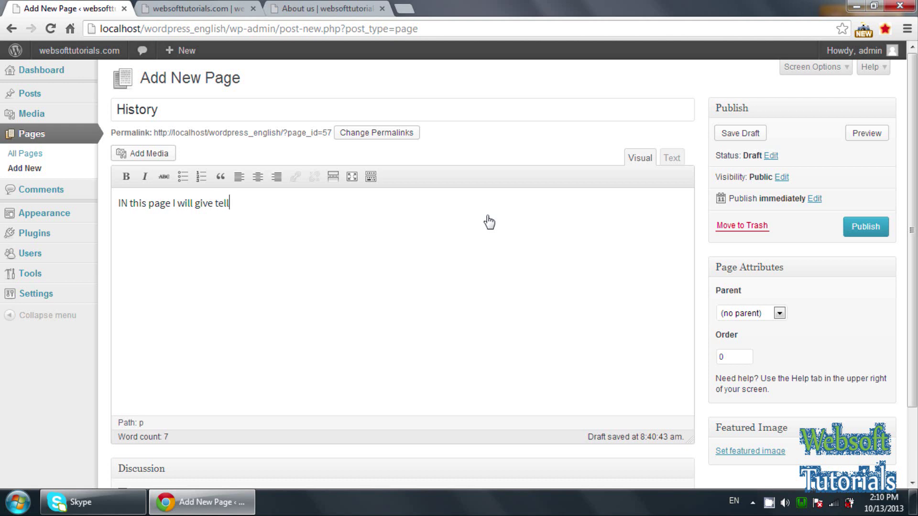
{"action": "type", "text": " you about"}
{"action": "type", "text": "his"}
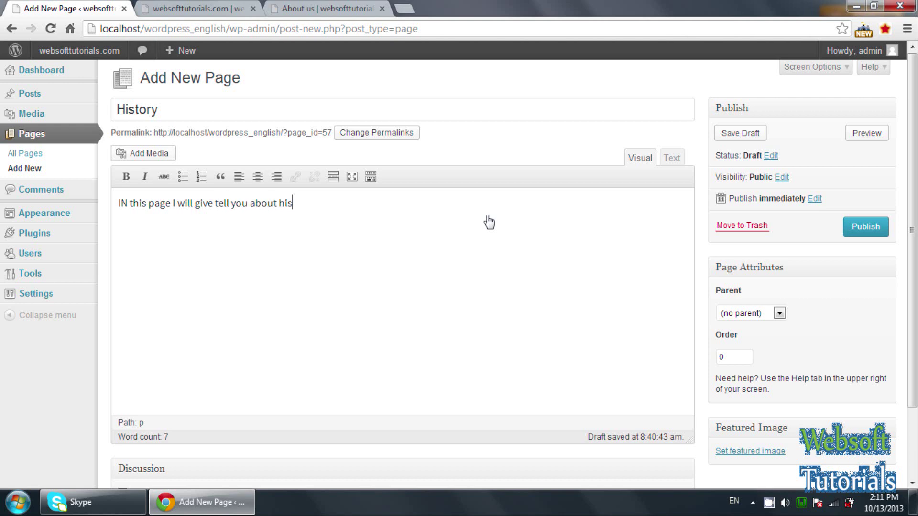
{"action": "type", "text": "tory of our organisation"}
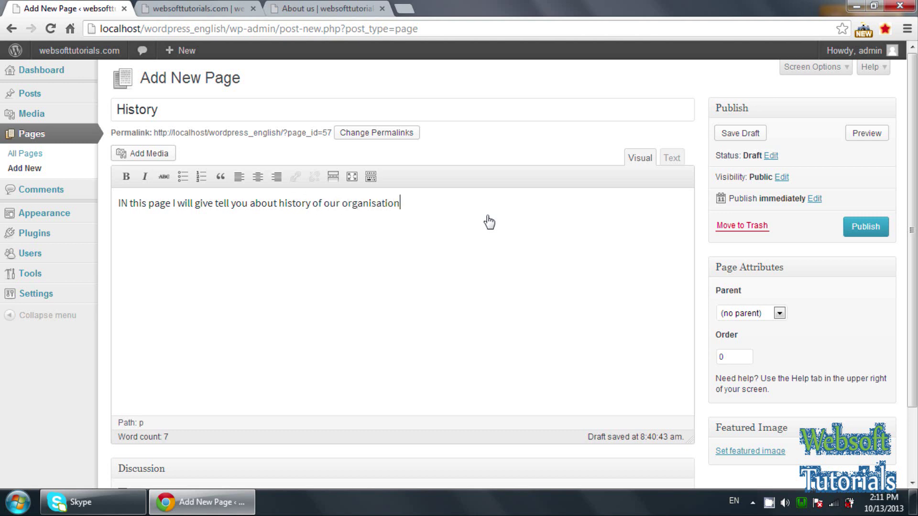
{"action": "type", "text": "."}
Choose About us as the History page's parent and publish it.
{"action": "left_click", "coordinate": [754, 315]}
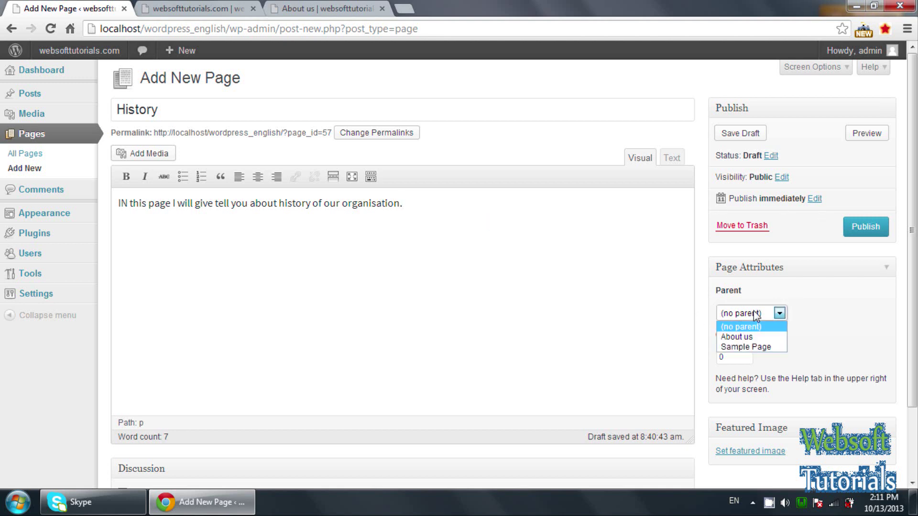
{"action": "left_click", "coordinate": [750, 338]}
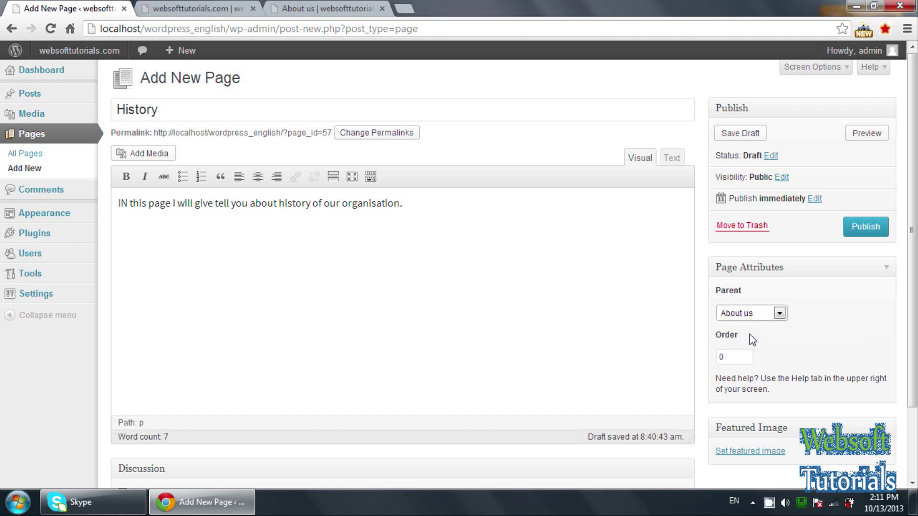
{"action": "left_click", "coordinate": [664, 334]}
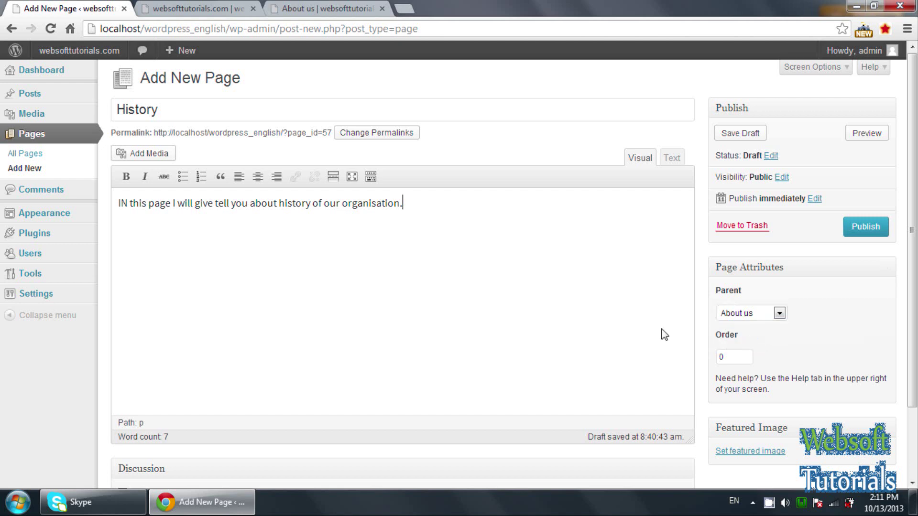
{"action": "left_click", "coordinate": [873, 233]}
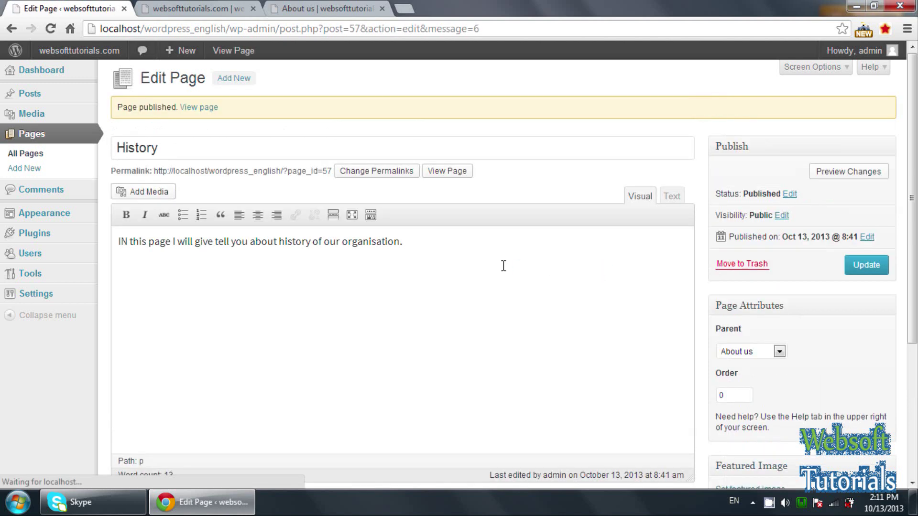
Open the live History page in a new tab and scroll through its content.
{"action": "right_click", "coordinate": [448, 173]}
{"action": "left_click", "coordinate": [457, 177]}
{"action": "left_click", "coordinate": [454, 8]}
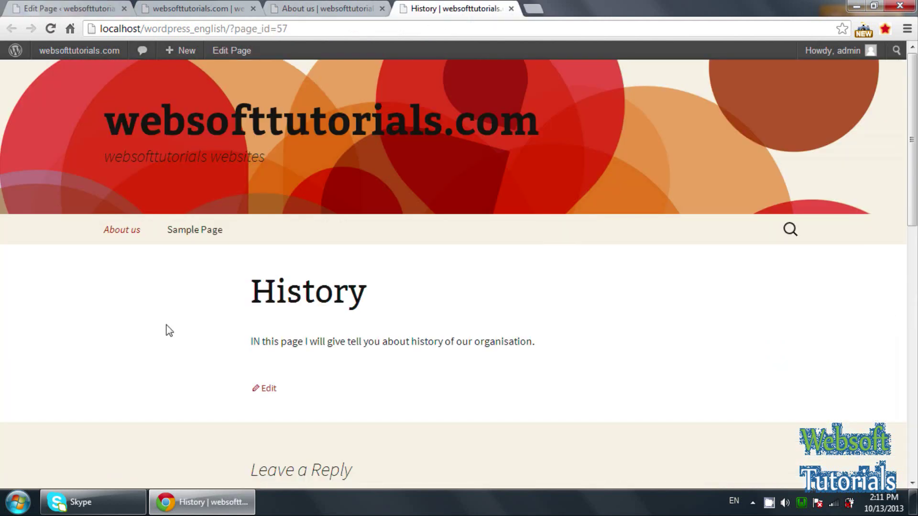
{"action": "scroll", "coordinate": [168, 333], "scroll_direction": "down", "scroll_amount": 1}
{"action": "scroll", "coordinate": [222, 280], "scroll_direction": "up", "scroll_amount": 1}
Change the permalink structure to Post name, save it, and return to the History page.
{"action": "left_click", "coordinate": [94, 7]}
{"action": "mouse_move", "coordinate": [78, 301]}
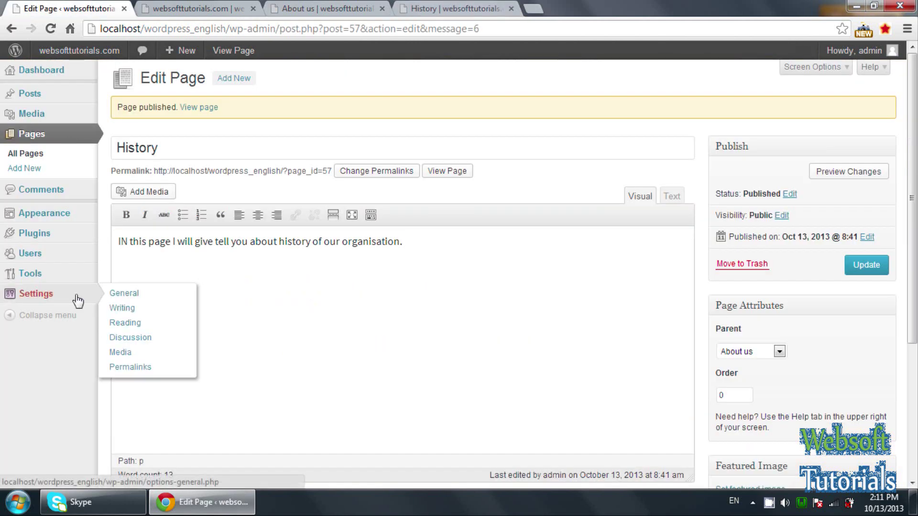
{"action": "left_click", "coordinate": [128, 368]}
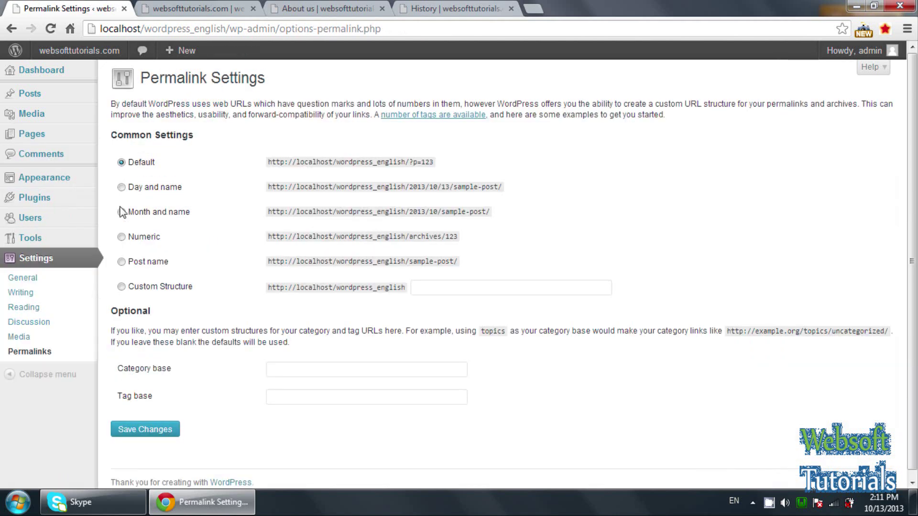
{"action": "left_click", "coordinate": [121, 261]}
{"action": "left_click", "coordinate": [153, 432]}
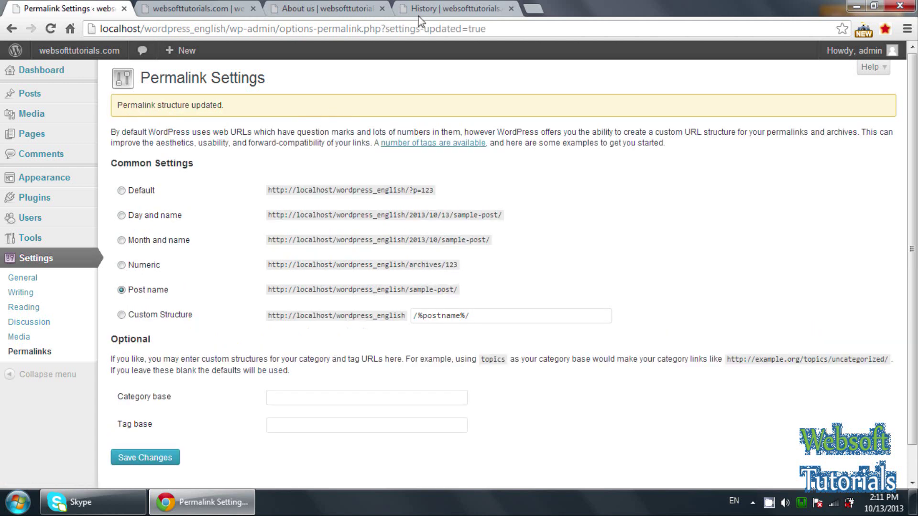
{"action": "left_click", "coordinate": [427, 8]}
Reload the History page and check that its address is now /about-us/history/.
{"action": "key", "text": "Return"}
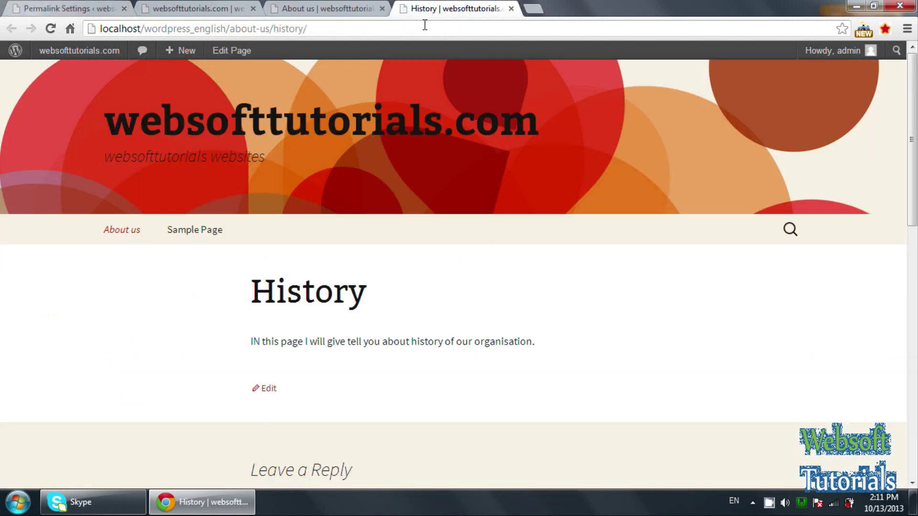
{"action": "left_click_drag", "start_coordinate": [235, 29], "coordinate": [265, 30]}
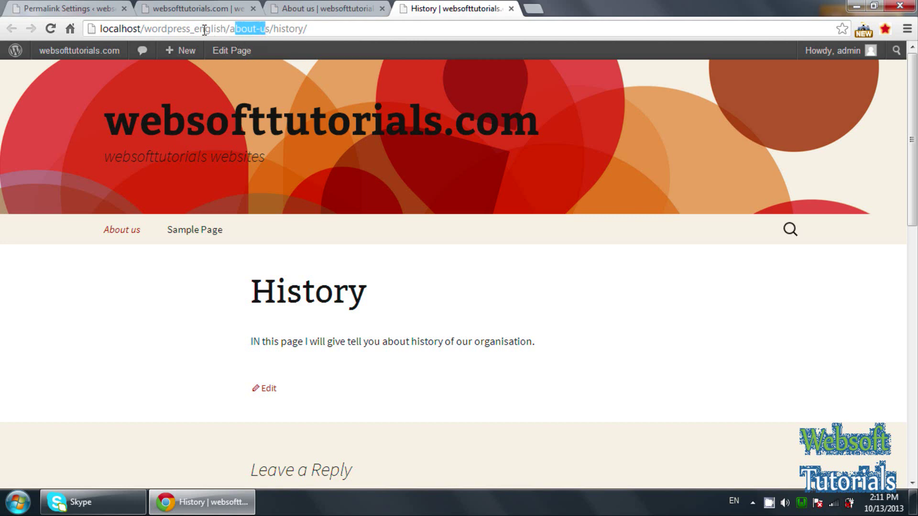
{"action": "left_click_drag", "start_coordinate": [205, 29], "coordinate": [267, 29]}
{"action": "left_click", "coordinate": [304, 11]}
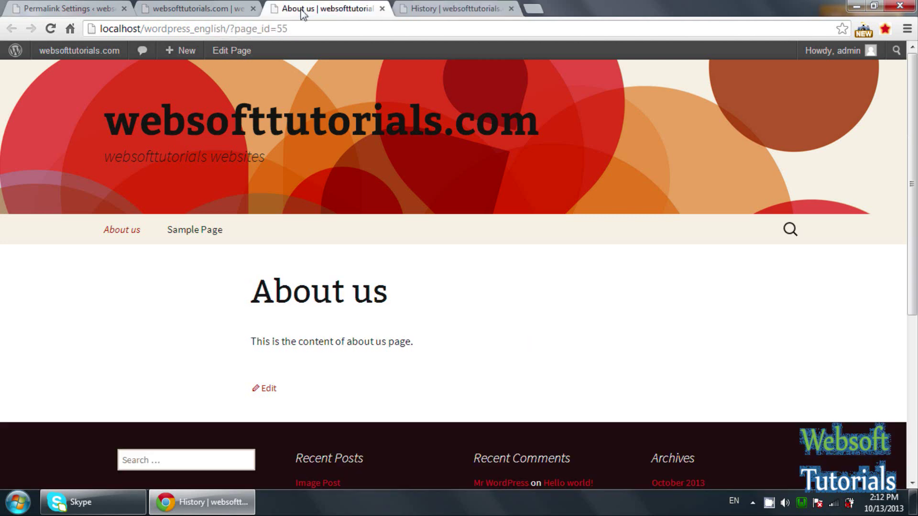
{"action": "left_click", "coordinate": [404, 6]}
{"action": "left_click", "coordinate": [292, 29]}
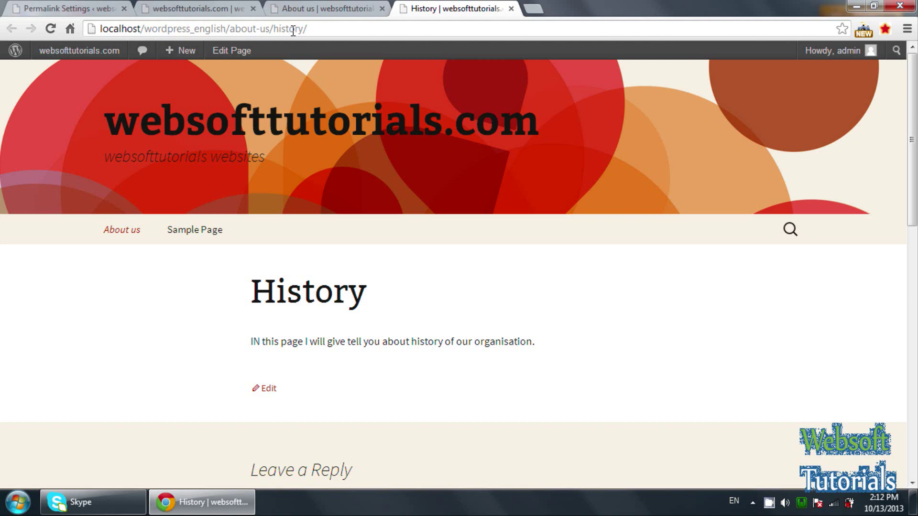
Reload About us to confirm /about-us/, recheck History, and return to Permalink Settings.
{"action": "left_click", "coordinate": [311, 6]}
{"action": "left_click", "coordinate": [380, 27]}
{"action": "key", "text": "Return"}
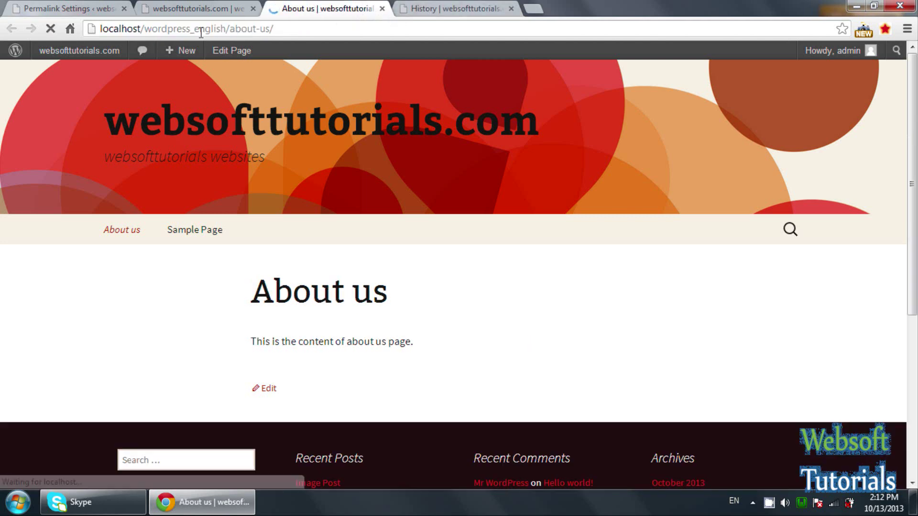
{"action": "left_click_drag", "start_coordinate": [237, 30], "coordinate": [314, 24]}
{"action": "key", "text": "ctrl+Tab"}
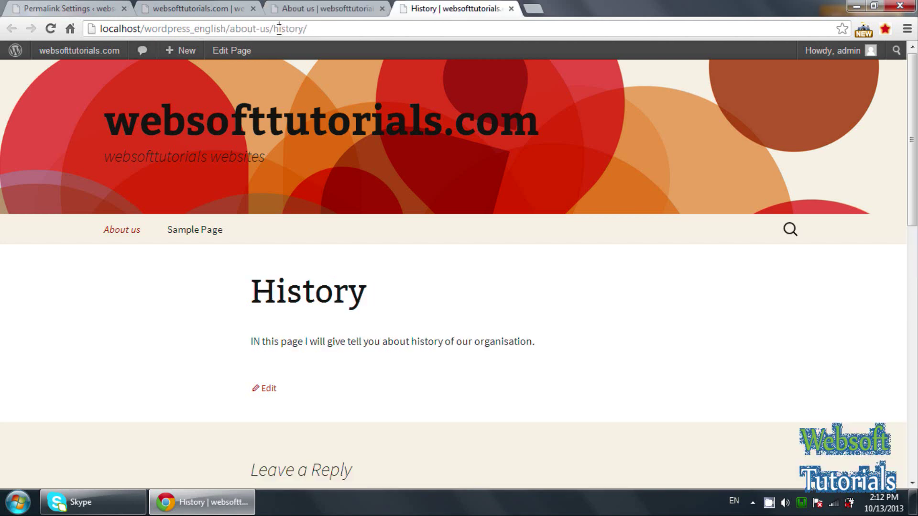
{"action": "left_click_drag", "start_coordinate": [279, 29], "coordinate": [310, 29]}
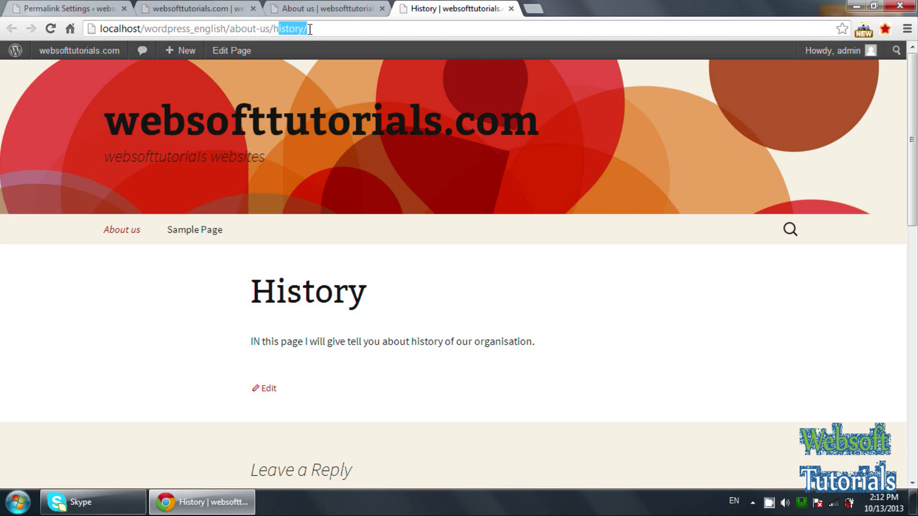
{"action": "key", "text": "ctrl+shift+Tab"}
{"action": "key", "text": "ctrl+shift+Tab"}
{"action": "key", "text": "ctrl+shift+Tab"}
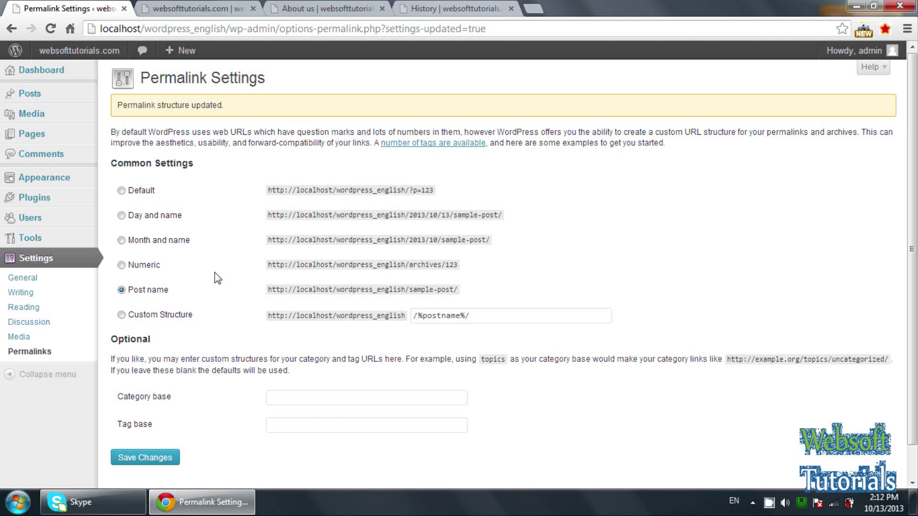
Show the live History page with History listed under the About us menu item.
{"action": "key", "text": "ctrl+4"}
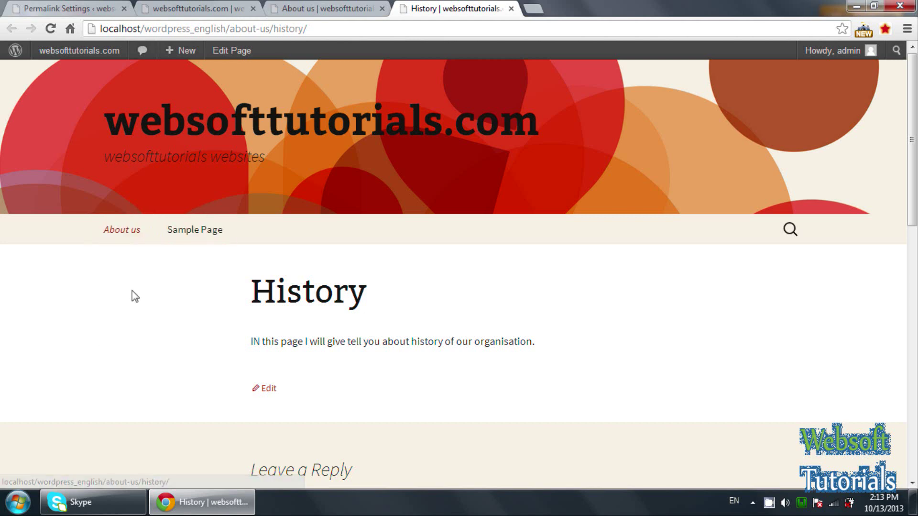
{"action": "mouse_move", "coordinate": [131, 249]}
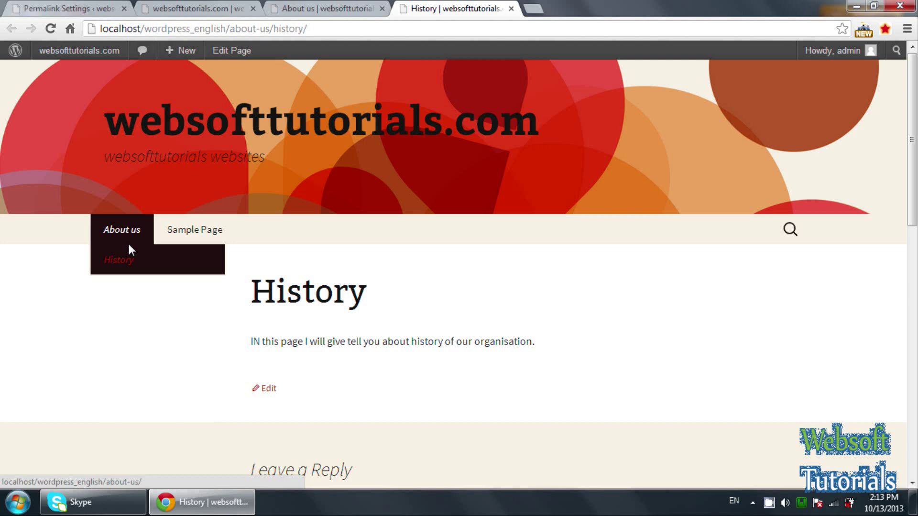
Open the History page in the editor and switch its content to the Text (HTML) view.
{"action": "left_click", "coordinate": [290, 8]}
{"action": "left_click", "coordinate": [218, 7]}
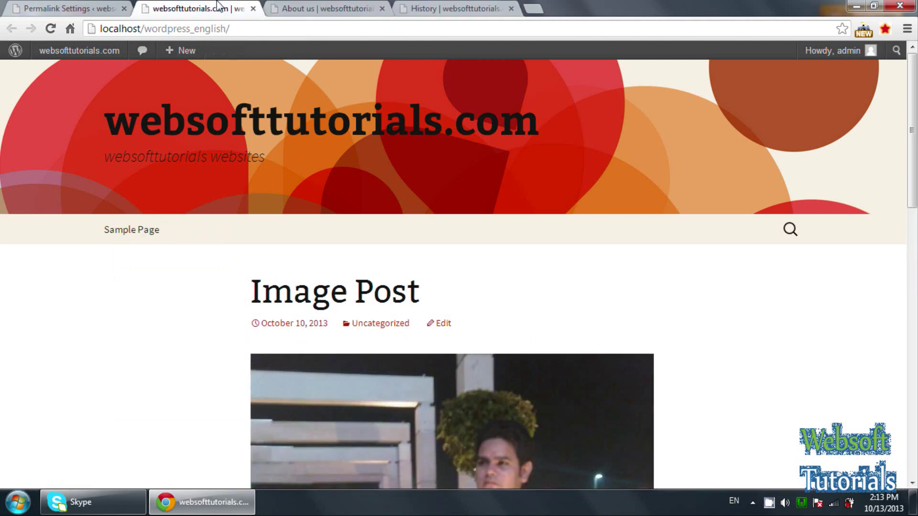
{"action": "left_click", "coordinate": [48, 7]}
{"action": "left_click", "coordinate": [312, 7]}
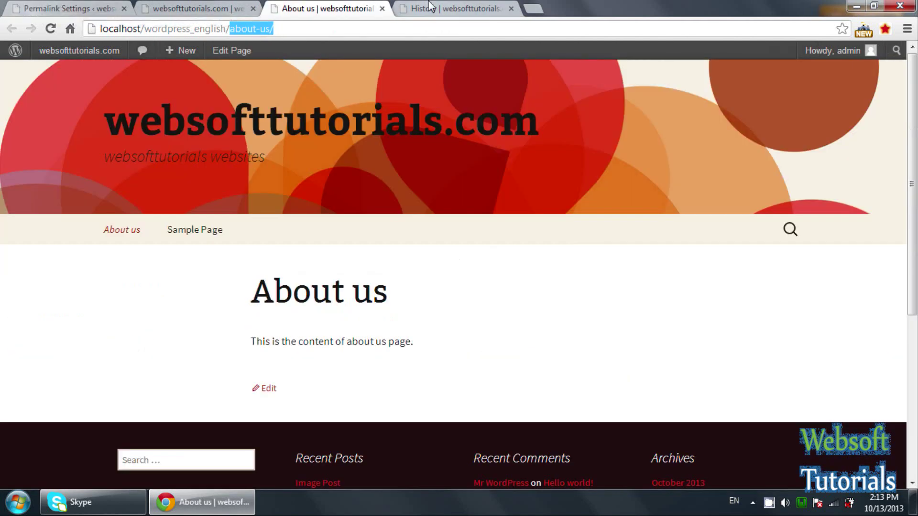
{"action": "left_click", "coordinate": [454, 9]}
{"action": "left_click", "coordinate": [230, 50]}
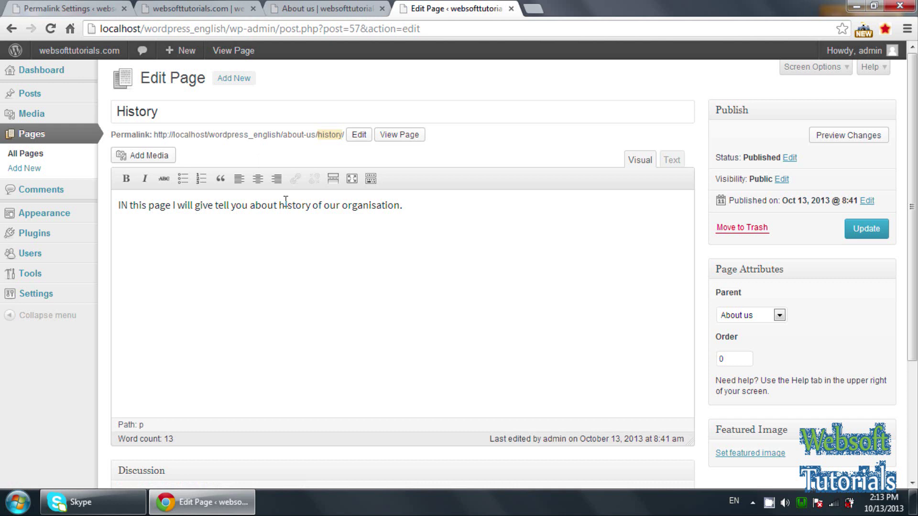
{"action": "left_click_drag", "start_coordinate": [454, 206], "coordinate": [130, 212]}
{"action": "left_click", "coordinate": [671, 160]}
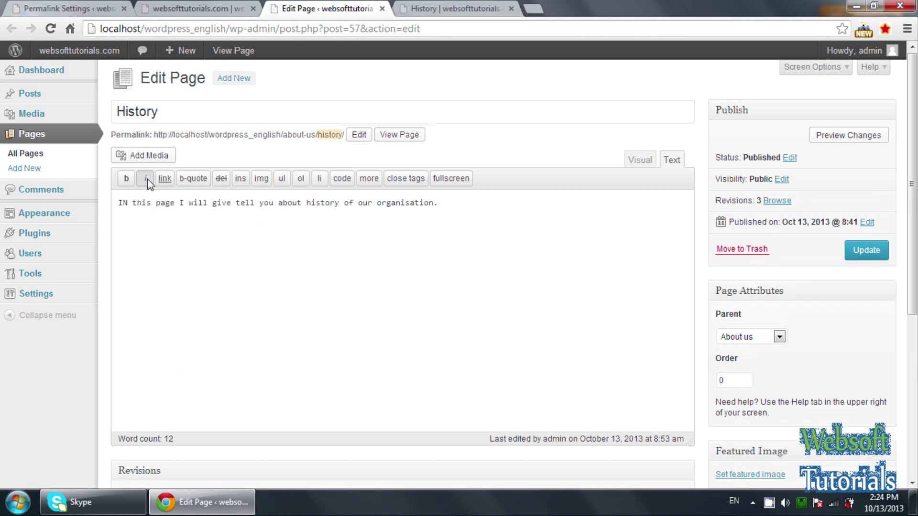
Insert a <style type="text/css"> block containing .red{color:red;} above the paragraph.
{"action": "left_click", "coordinate": [119, 199]}
{"action": "key", "text": "Return"}
{"action": "left_click", "coordinate": [118, 198]}
{"action": "type", "text": "<style type=\"\""}
{"action": "key", "text": "Left"}
{"action": "type", "text": "text/css"}
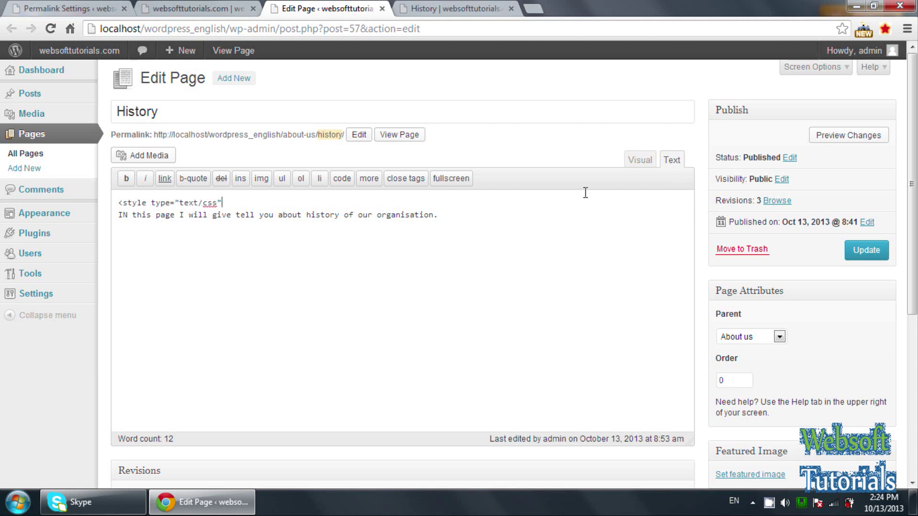
{"action": "type", "text": "></s"}
{"action": "type", "text": "tyle"}
{"action": "key", "text": "BackSpace"}
{"action": "key", "text": "BackSpace"}
{"action": "type", "text": "le>"}
{"action": "key", "text": "Left"}
{"action": "key", "text": "Left"}
{"action": "key", "text": "Left"}
{"action": "key", "text": "Left"}
{"action": "key", "text": "Left"}
{"action": "key", "text": "Left"}
{"action": "key", "text": "Left"}
{"action": "key", "text": "Left"}
{"action": "key", "text": "Return"}
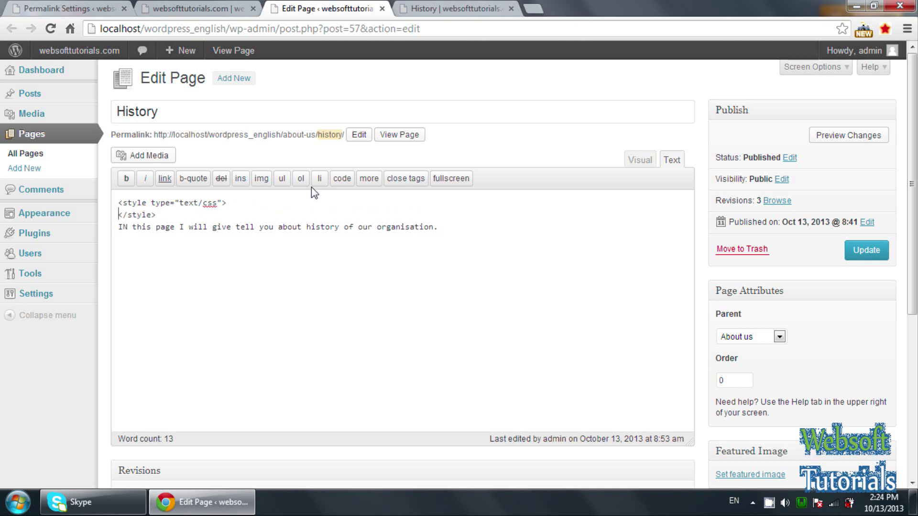
{"action": "key", "text": "Return"}
{"action": "key", "text": "Up"}
{"action": "type", "text": ".red"}
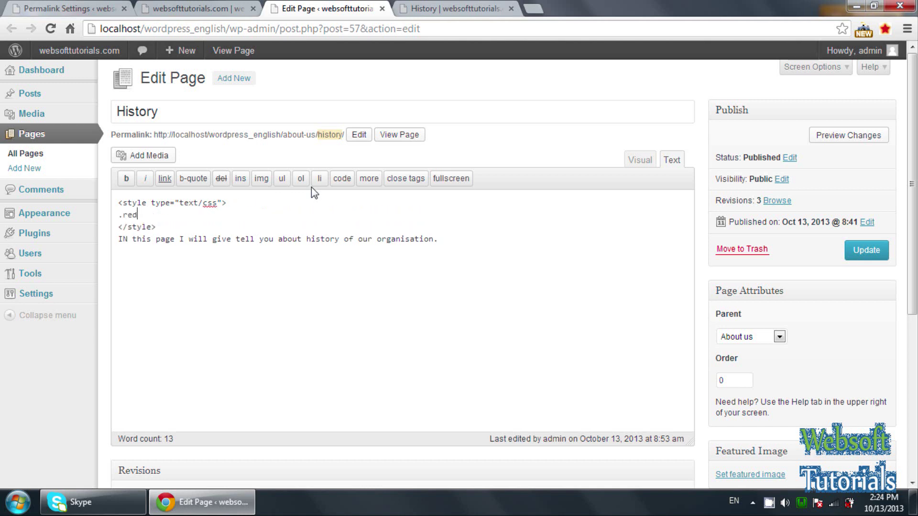
{"action": "type", "text": "{  }"}
{"action": "key", "text": "Left"}
{"action": "key", "text": "Return"}
{"action": "key", "text": "Return"}
{"action": "key", "text": "Up"}
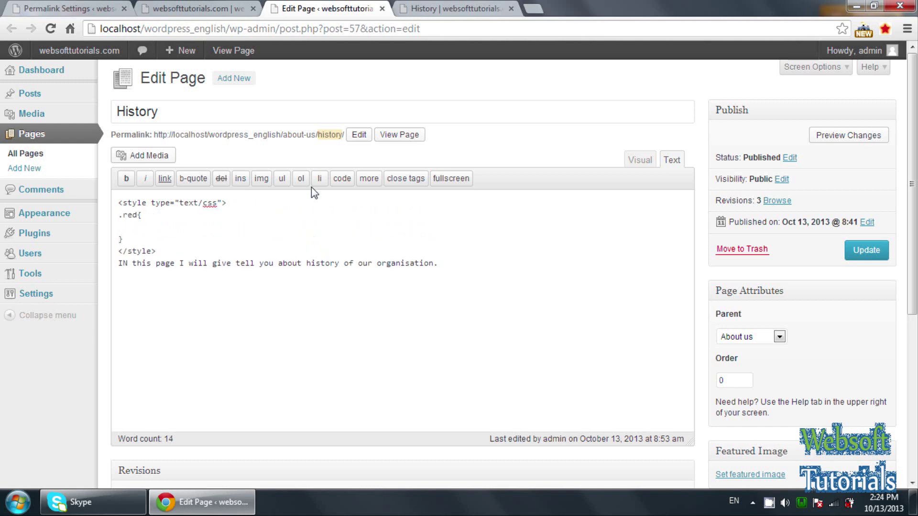
{"action": "type", "text": "color:red;"}
Wrap the History paragraph in an <h2 class="red"> heading.
{"action": "left_click", "coordinate": [120, 260]}
{"action": "type", "text": "<"}
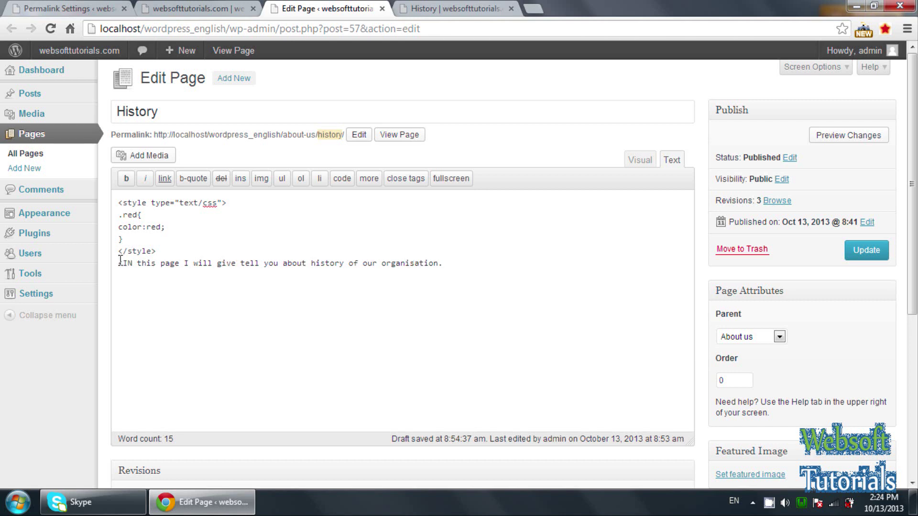
{"action": "type", "text": "h2>"}
{"action": "type", "text": "</h2>"}
{"action": "left_click", "coordinate": [132, 263]}
{"action": "type", "text": "class=\"\""}
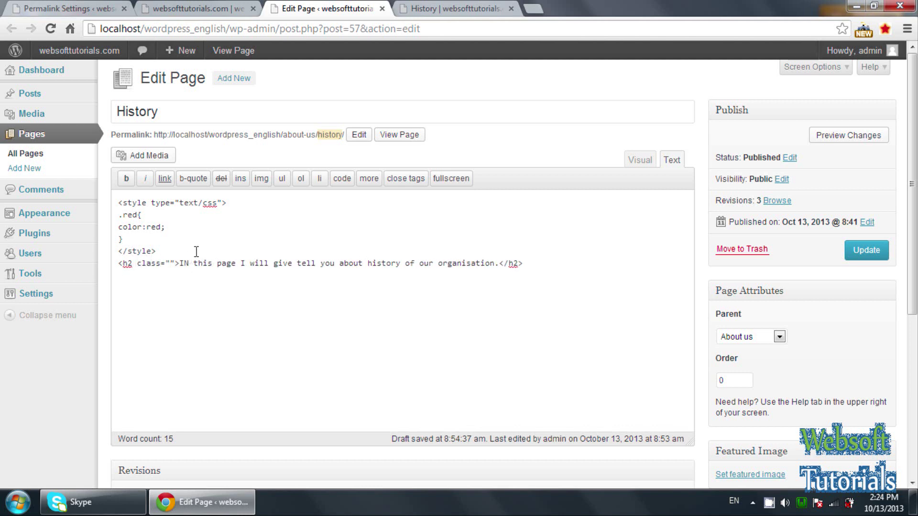
{"action": "type", "text": "red"}
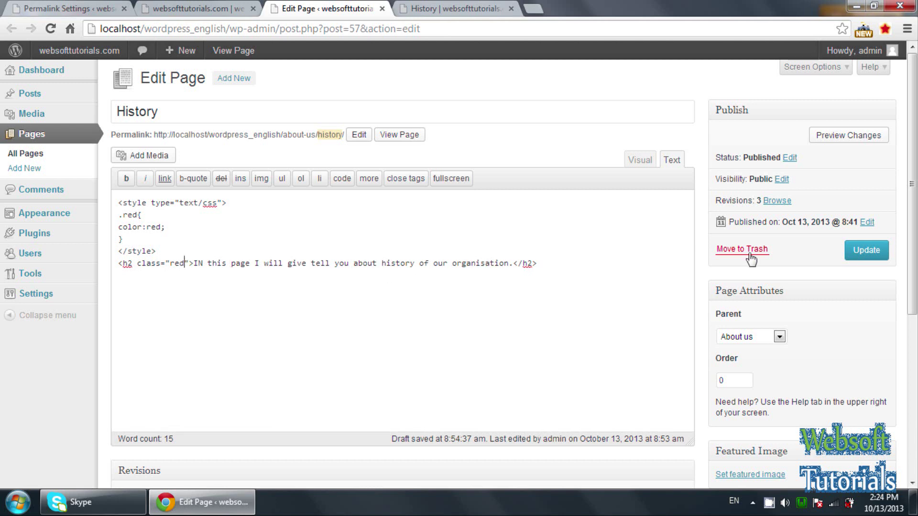
Update the page and reload the live History page to see the sentence as a red heading.
{"action": "left_click", "coordinate": [884, 255]}
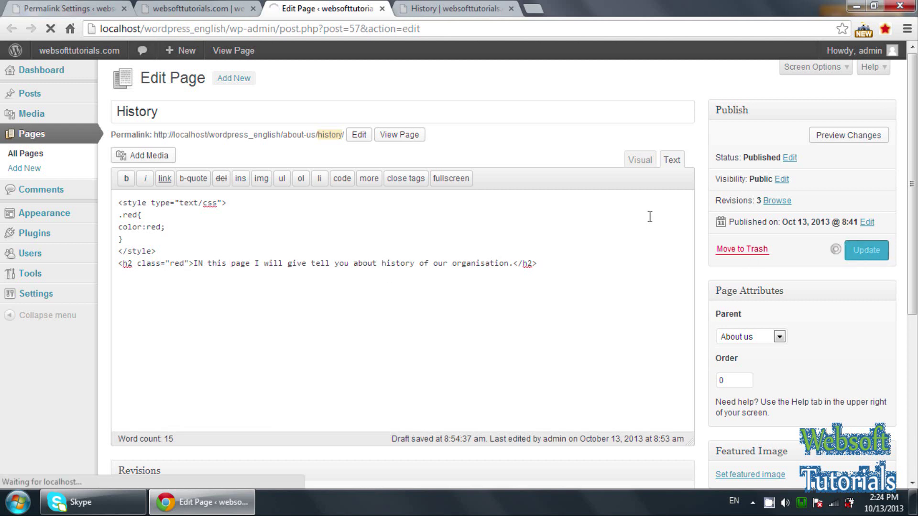
{"action": "left_click", "coordinate": [469, 7]}
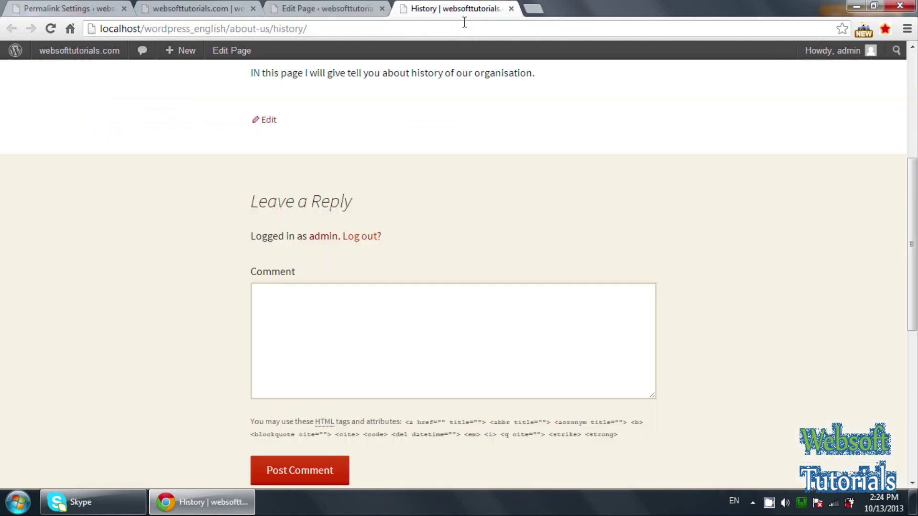
{"action": "left_click", "coordinate": [464, 21]}
{"action": "key", "text": "Return"}
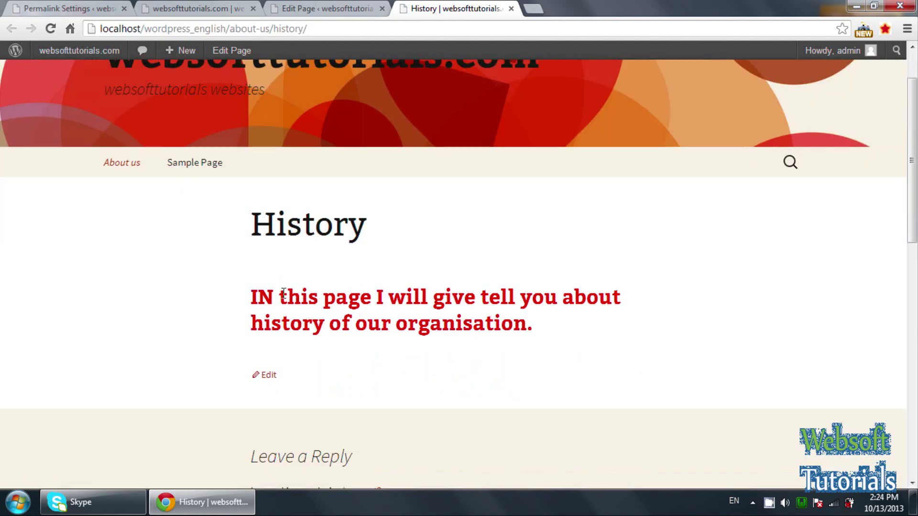
{"action": "left_click_drag", "start_coordinate": [252, 293], "coordinate": [533, 324]}
{"action": "left_click", "coordinate": [342, 7]}
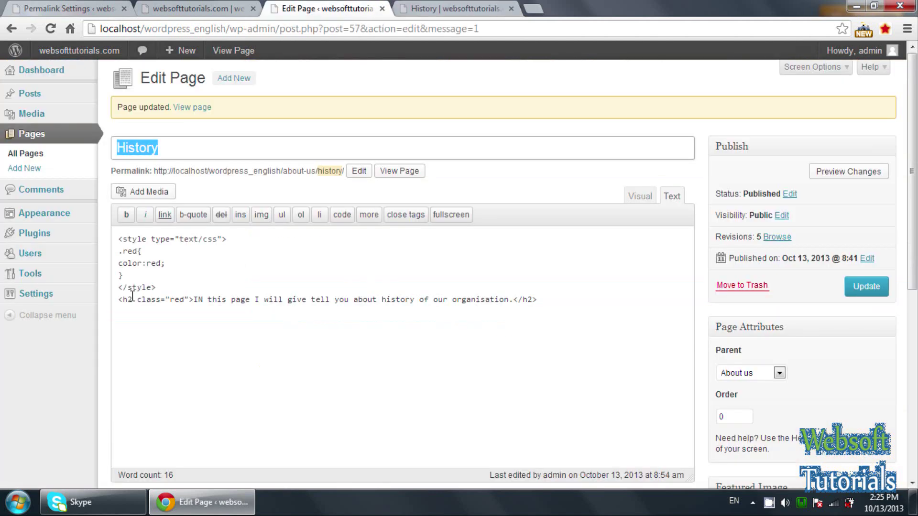
{"action": "left_click", "coordinate": [443, 7]}
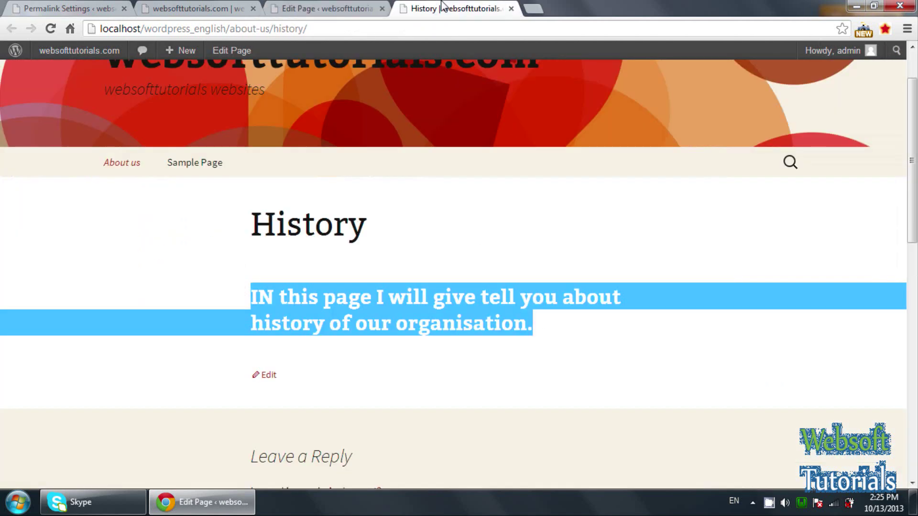
{"action": "left_click", "coordinate": [363, 232]}
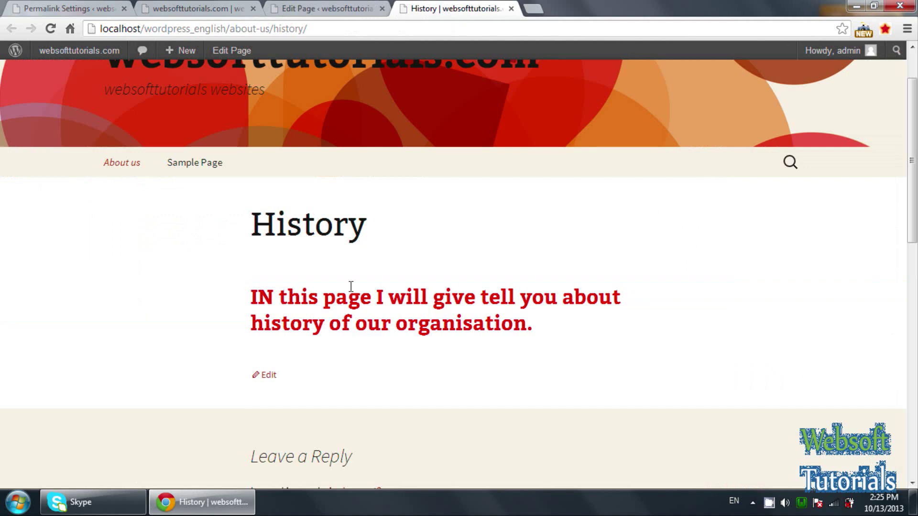
{"action": "scroll", "coordinate": [350, 288], "scroll_direction": "down", "scroll_amount": 4}
{"action": "scroll", "coordinate": [349, 288], "scroll_direction": "up", "scroll_amount": 6}
Uncheck Allow comments in the Discussion box and update the History page.
{"action": "left_click", "coordinate": [306, 9]}
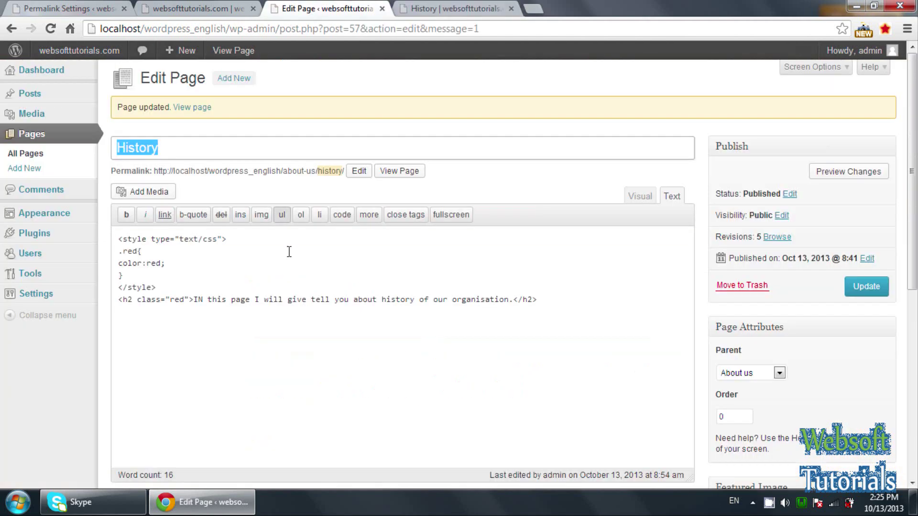
{"action": "scroll", "coordinate": [289, 252], "scroll_direction": "down", "scroll_amount": 2}
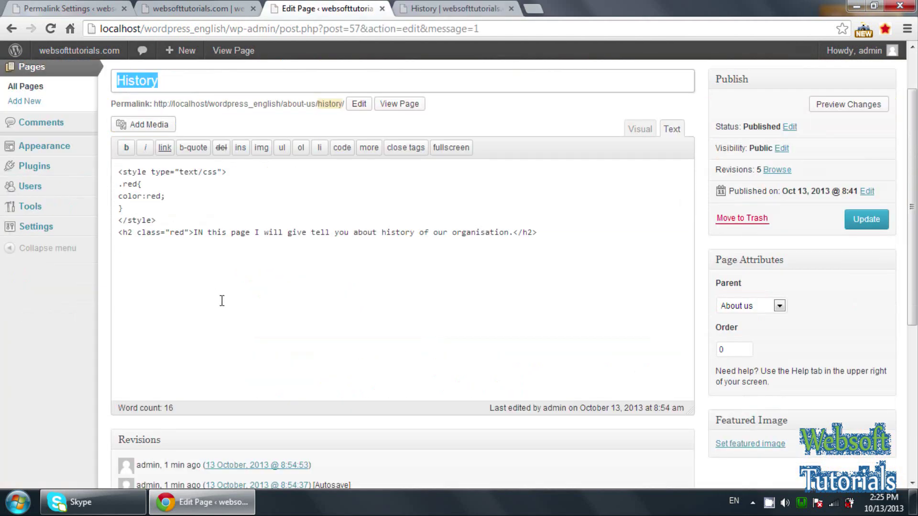
{"action": "scroll", "coordinate": [221, 301], "scroll_direction": "down", "scroll_amount": 2}
{"action": "scroll", "coordinate": [339, 296], "scroll_direction": "up", "scroll_amount": 2}
{"action": "scroll", "coordinate": [422, 316], "scroll_direction": "down", "scroll_amount": 8}
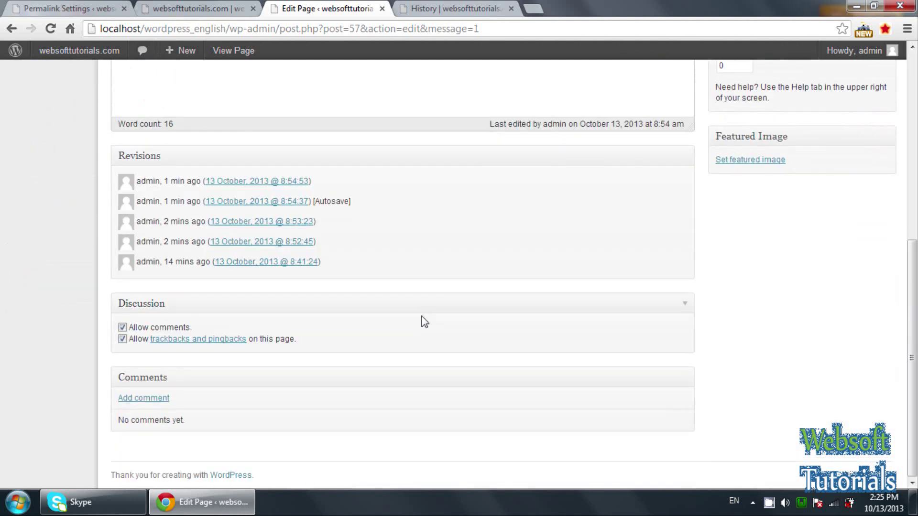
{"action": "left_click", "coordinate": [122, 328]}
{"action": "left_click_drag", "start_coordinate": [122, 328], "coordinate": [123, 340]}
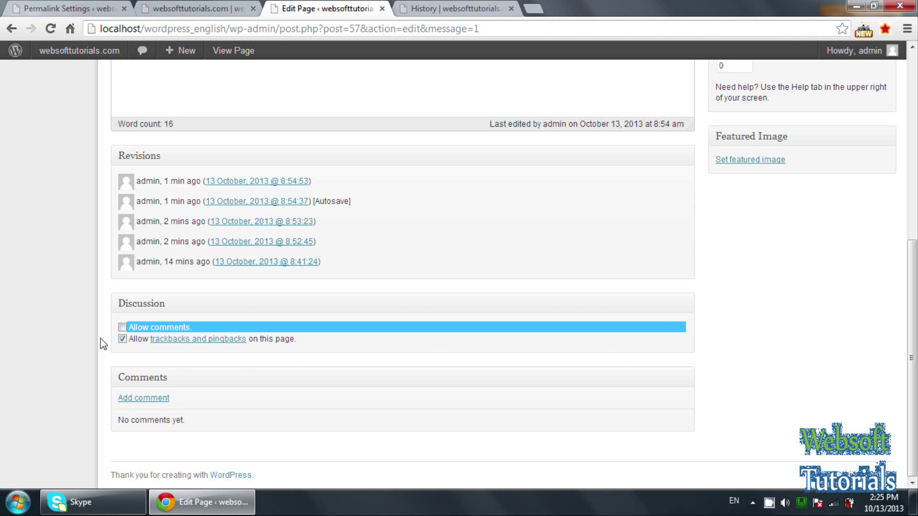
{"action": "left_click", "coordinate": [114, 339]}
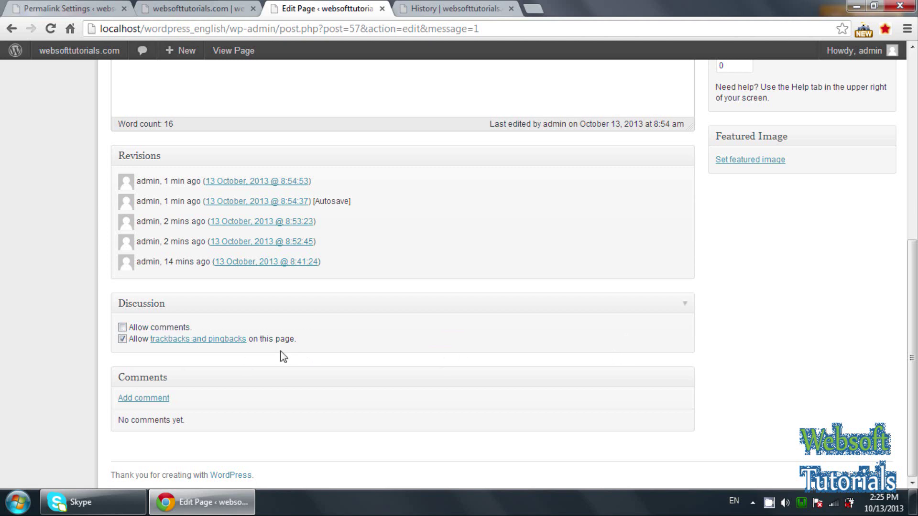
{"action": "scroll", "coordinate": [532, 367], "scroll_direction": "up", "scroll_amount": 7}
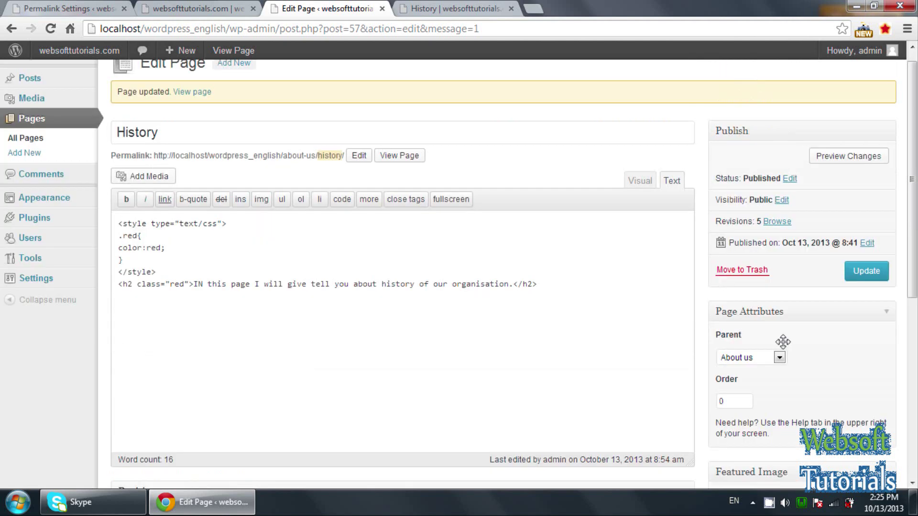
{"action": "left_click", "coordinate": [879, 273]}
{"action": "left_click", "coordinate": [415, 8]}
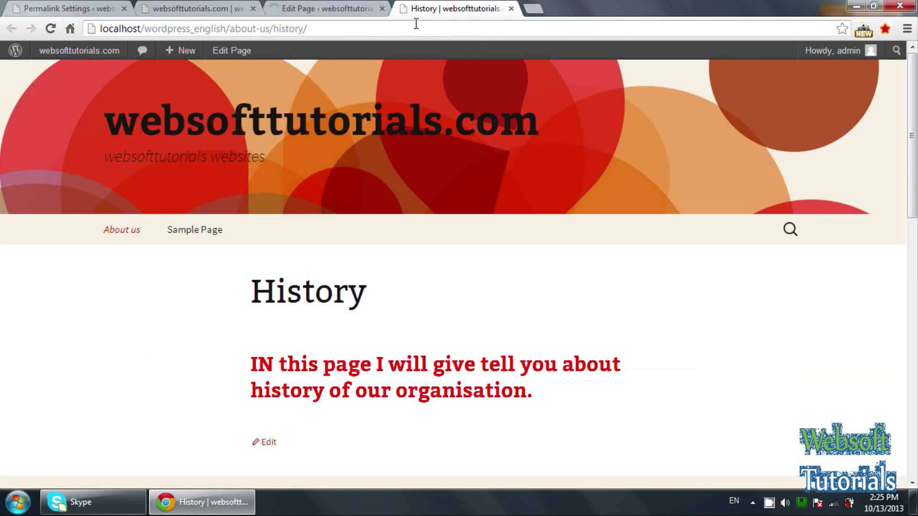
{"action": "left_click", "coordinate": [416, 26]}
{"action": "key", "text": "Return"}
{"action": "scroll", "coordinate": [222, 268], "scroll_direction": "down", "scroll_amount": 6}
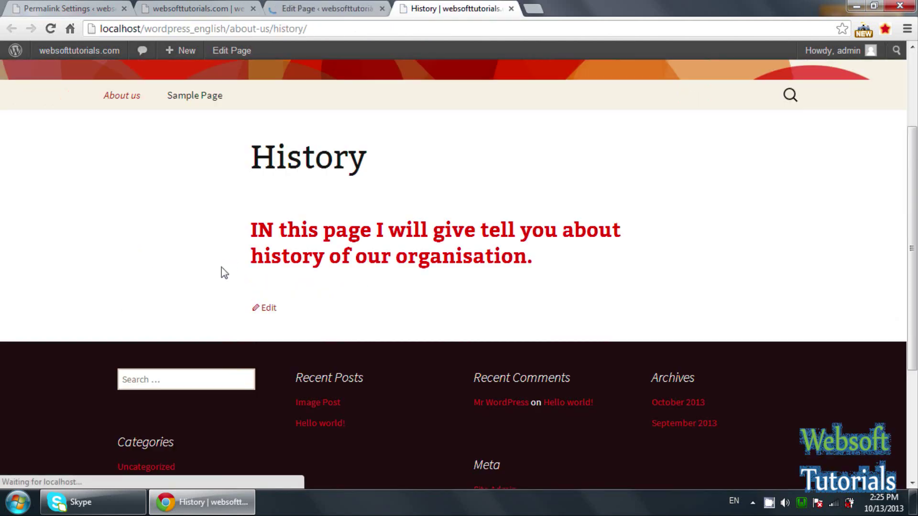
{"action": "scroll", "coordinate": [222, 267], "scroll_direction": "up", "scroll_amount": 6}
{"action": "scroll", "coordinate": [224, 273], "scroll_direction": "down", "scroll_amount": 1}
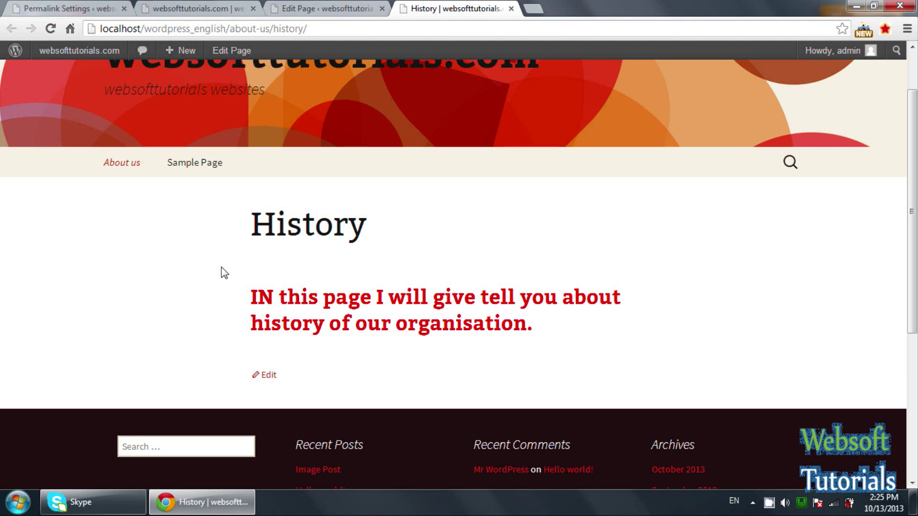
{"action": "left_click", "coordinate": [345, 8]}
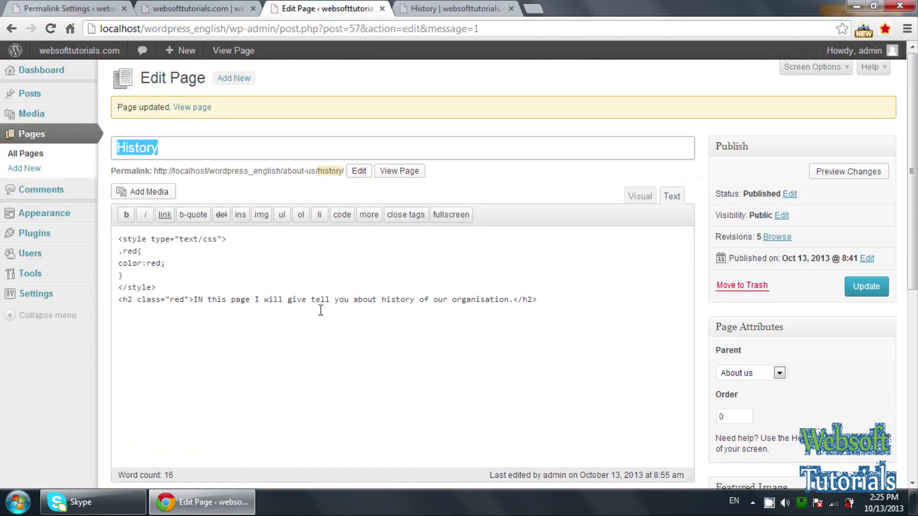